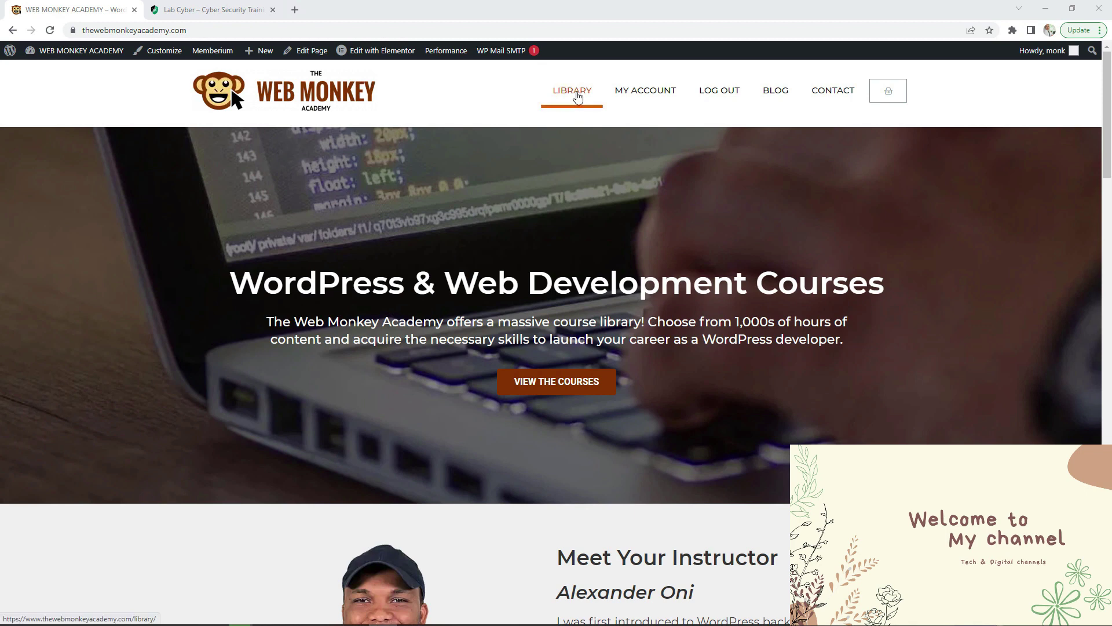
Step: Preview the page transitions by visiting the Web Monkey Academy library and home pages, and by reloading the Lab Cyber home page
left_click(577, 97)
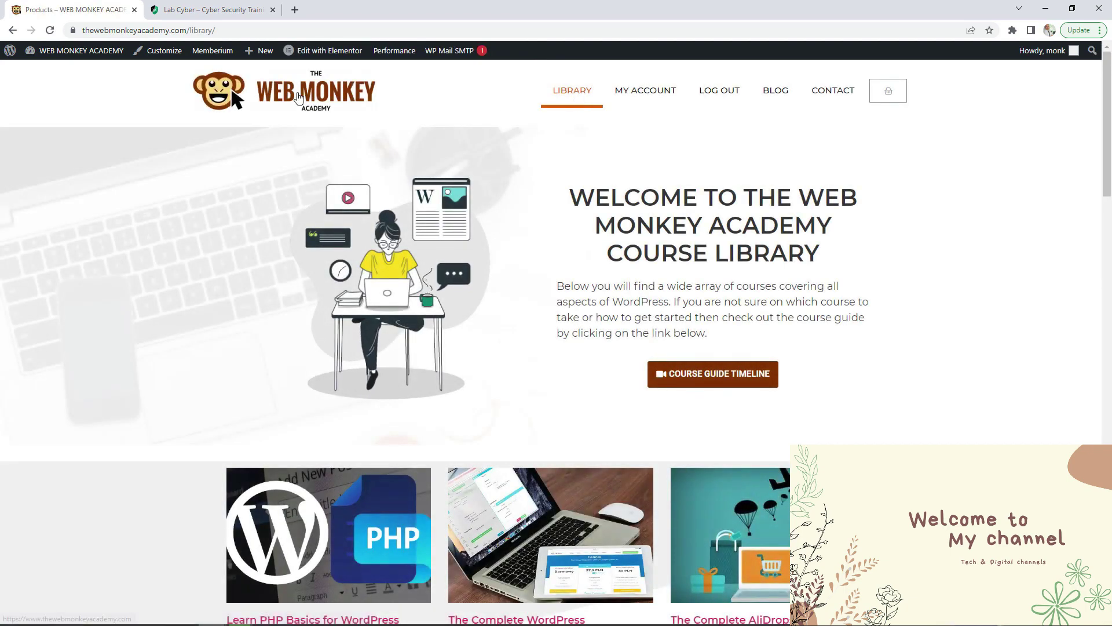
left_click(299, 97)
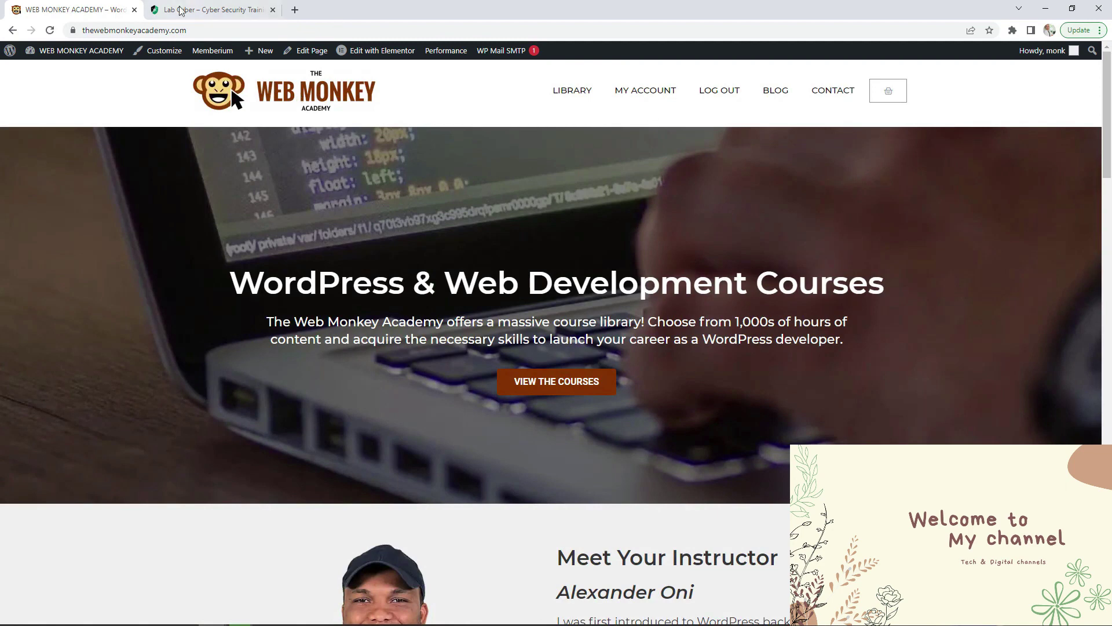
left_click(199, 6)
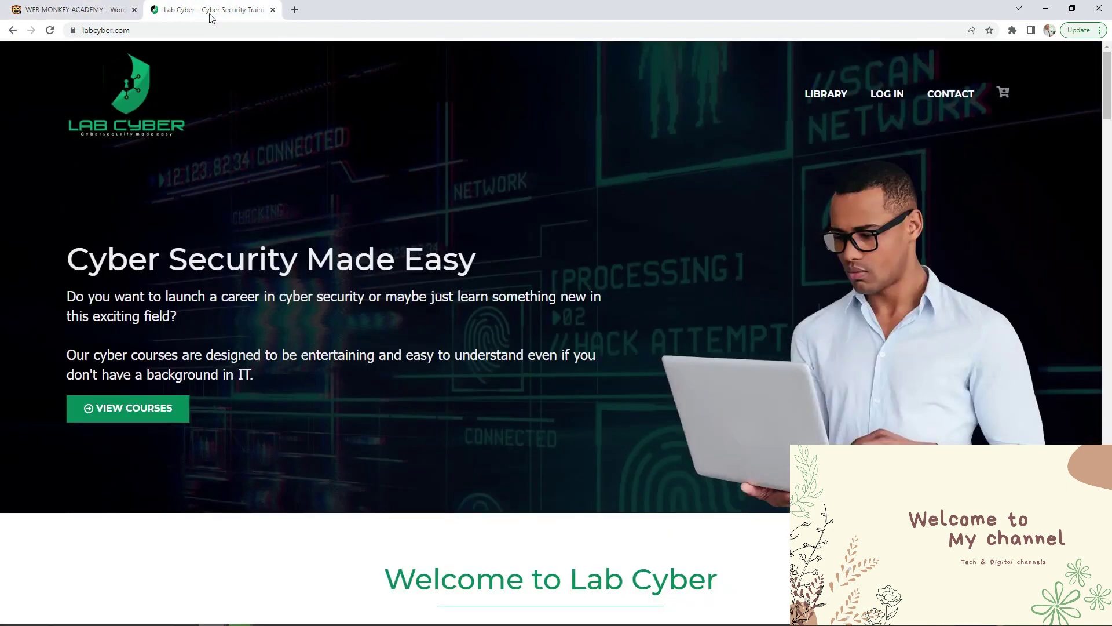
left_click(50, 30)
left_click(172, 119)
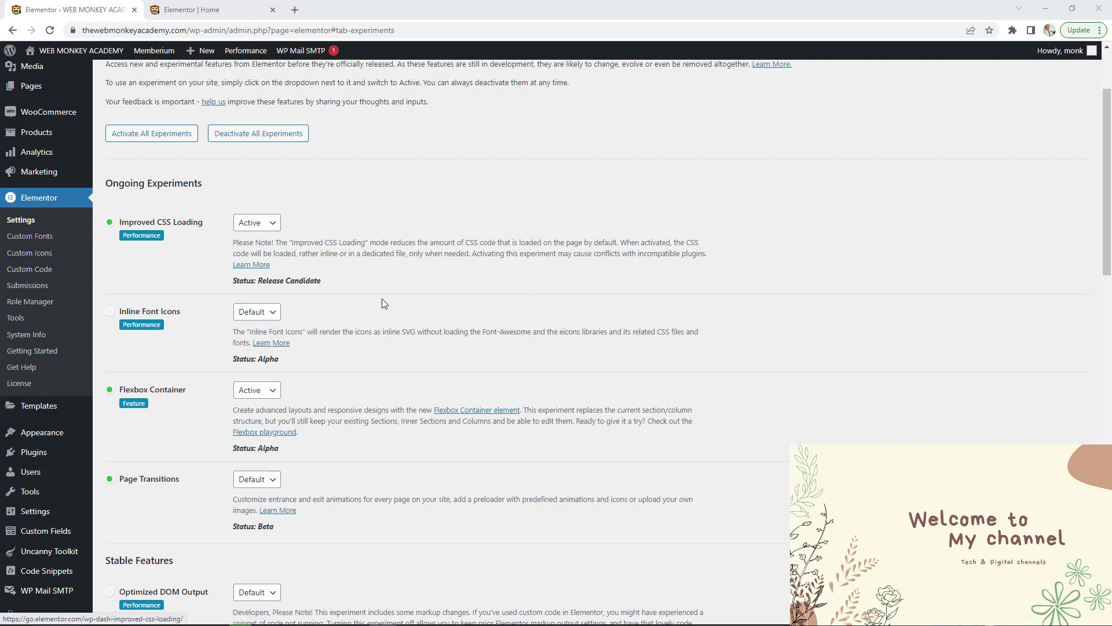
Step: Review the Elementor experiments and examine the available states for the Page Transitions feature without changing it
scroll(382, 302, "up", 2)
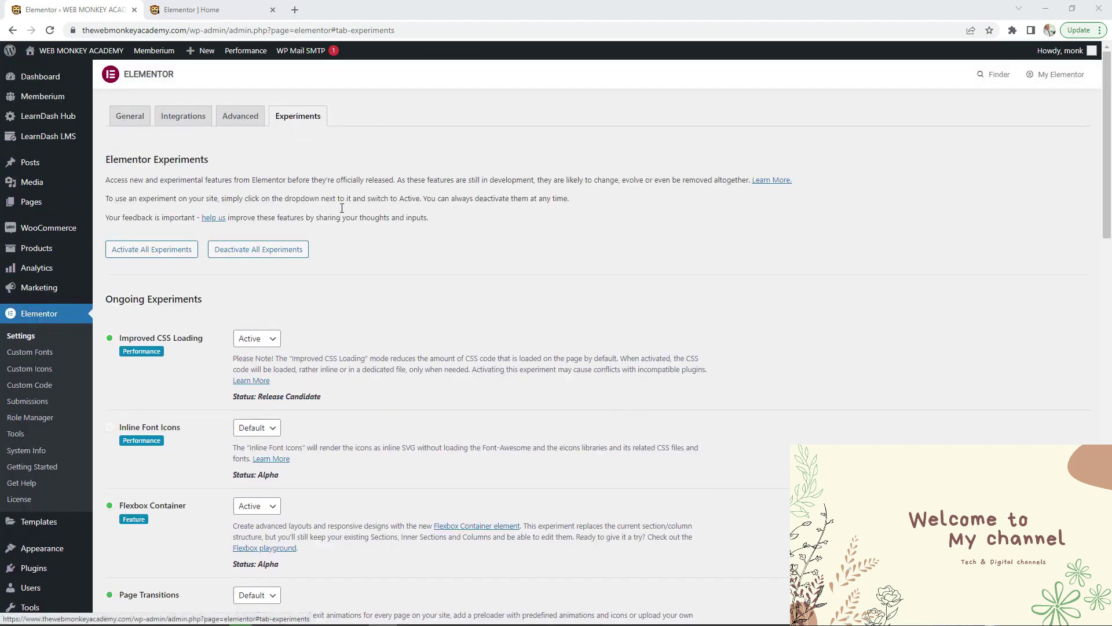
scroll(352, 263, "down", 1)
scroll(352, 263, "down", 3)
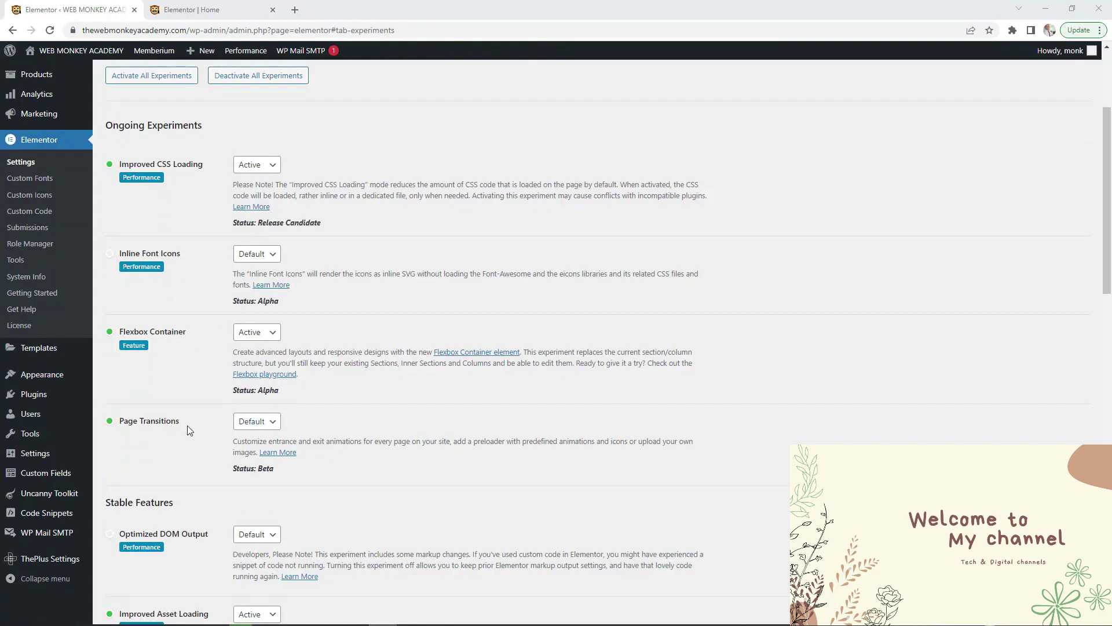
left_click(268, 422)
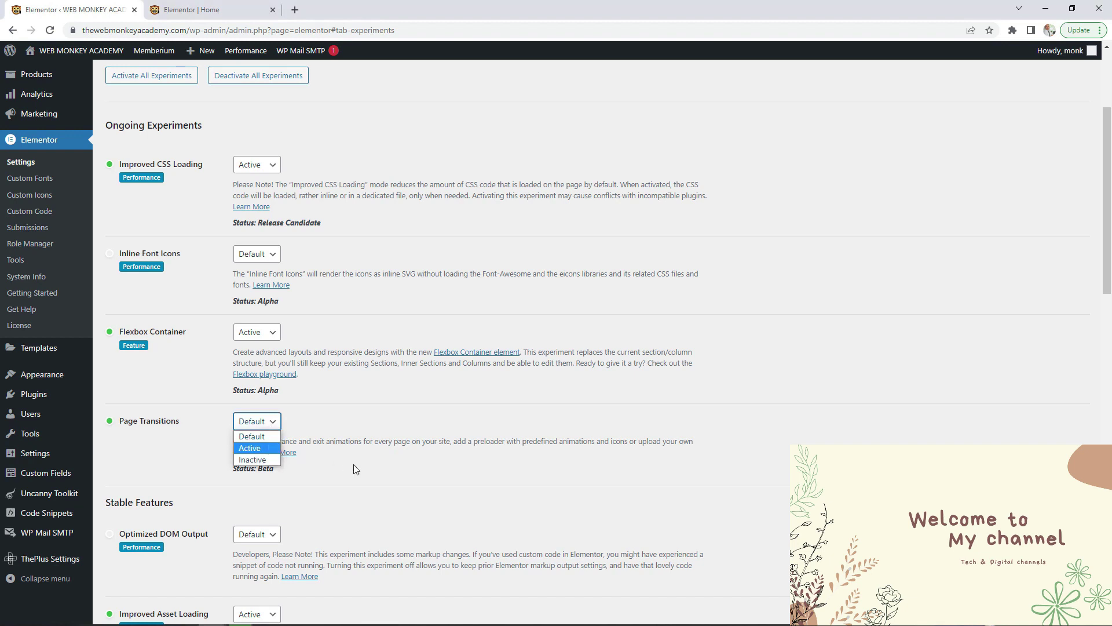
left_click(351, 421)
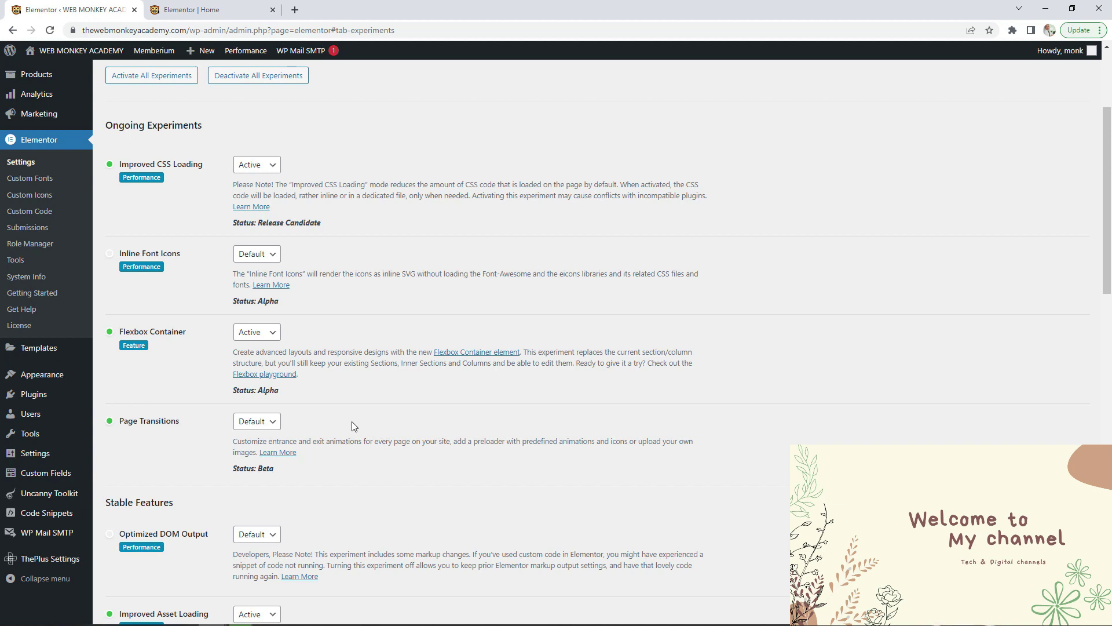
left_click(275, 430)
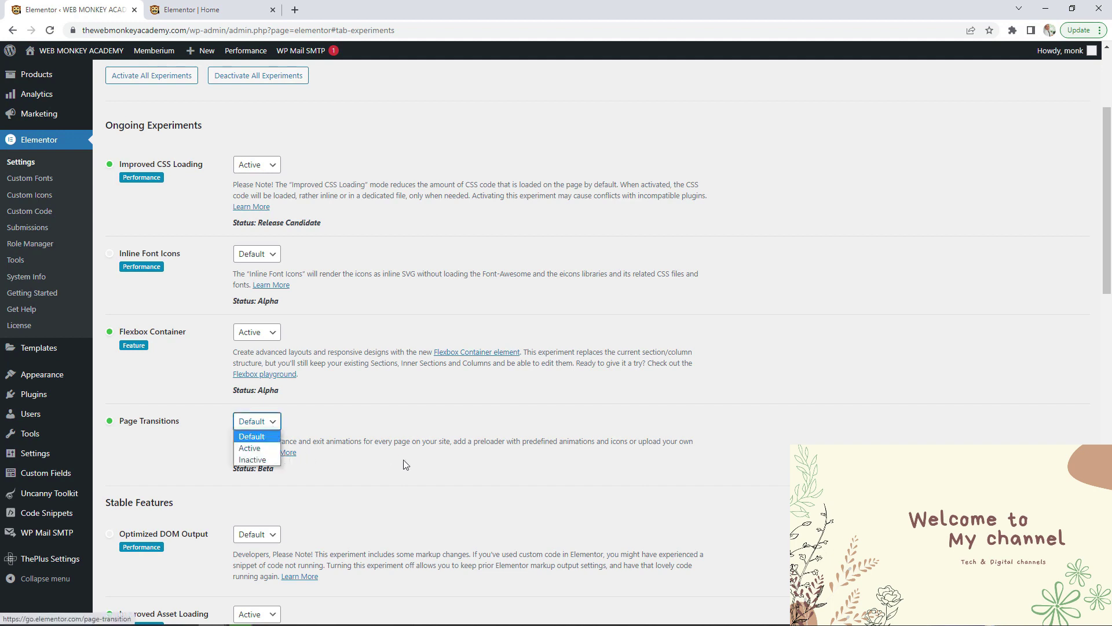
left_click(412, 474)
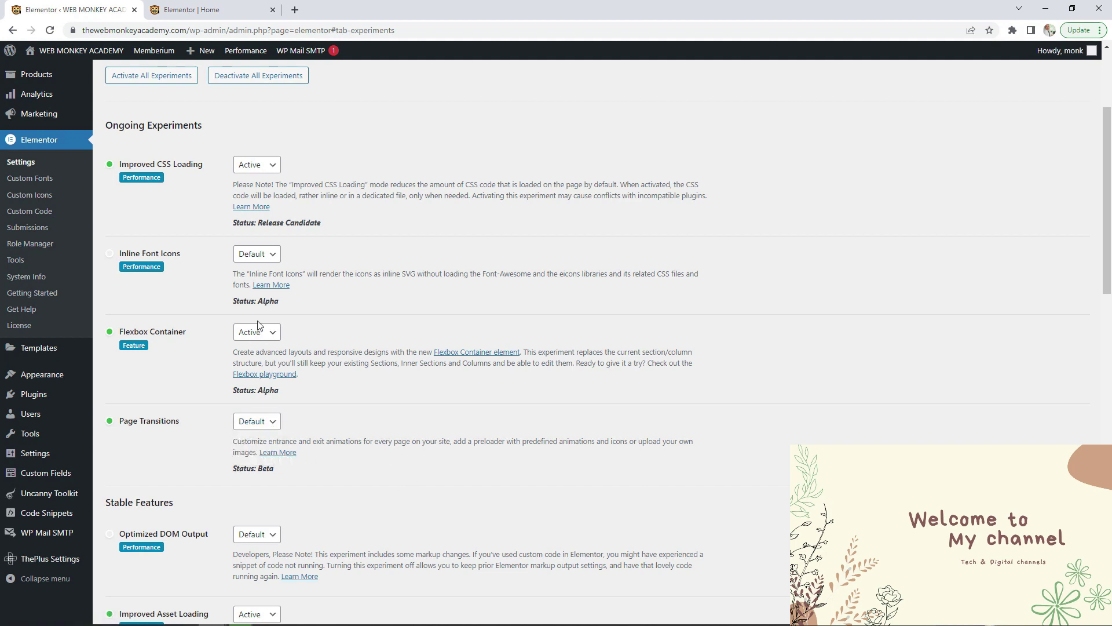
Step: Open the Page Transitions site settings in the home page's Elementor editor and inspect the background color picker
left_click(198, 9)
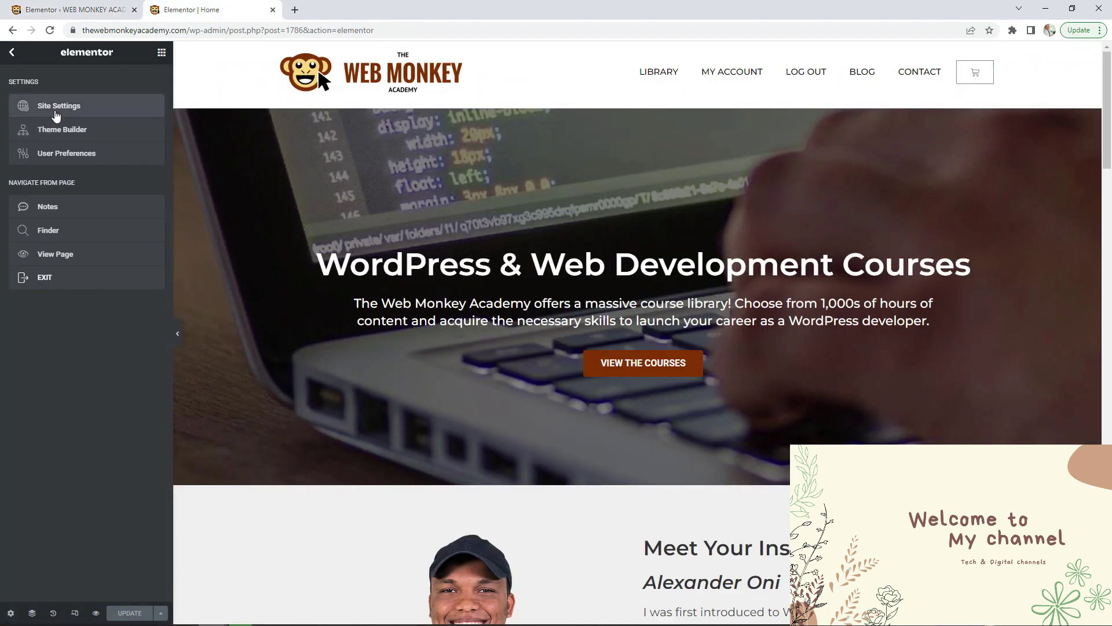
left_click(65, 113)
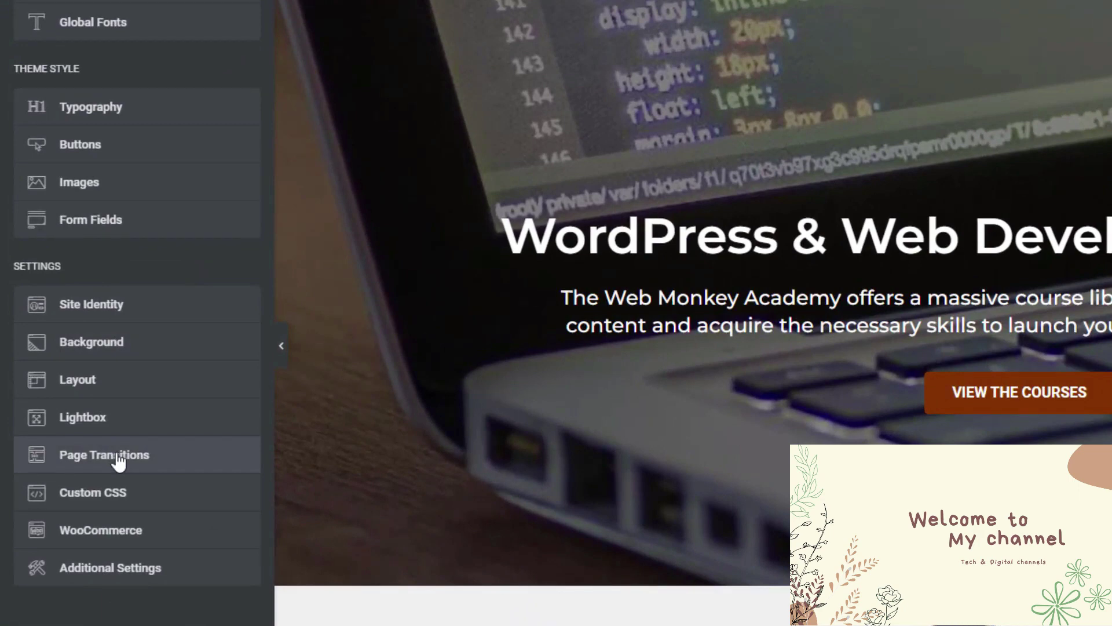
left_click(118, 458)
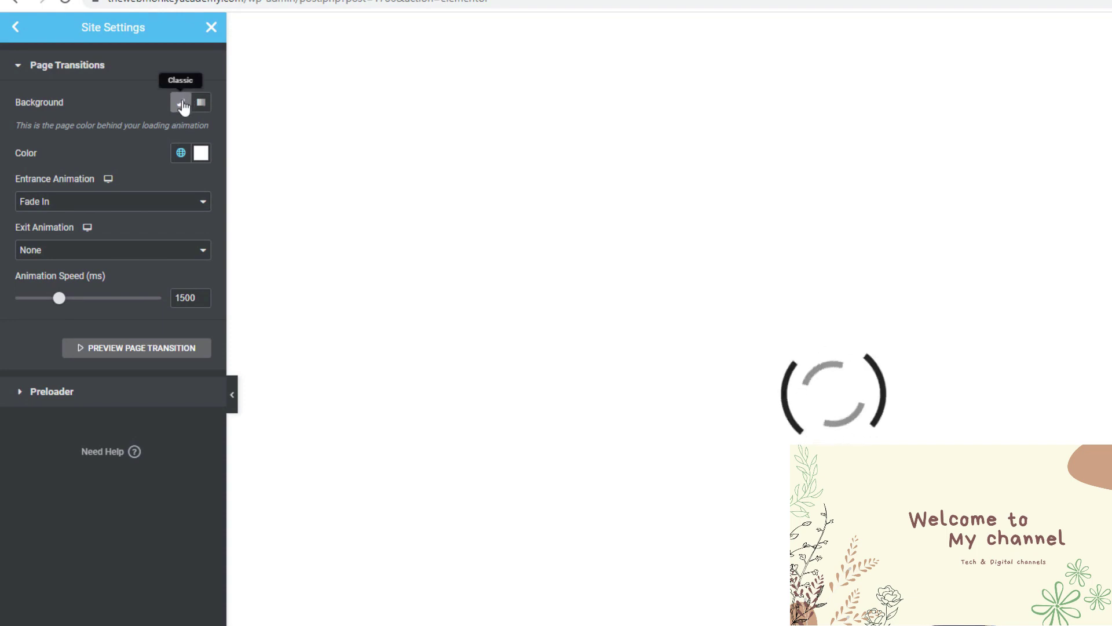
left_click(201, 154)
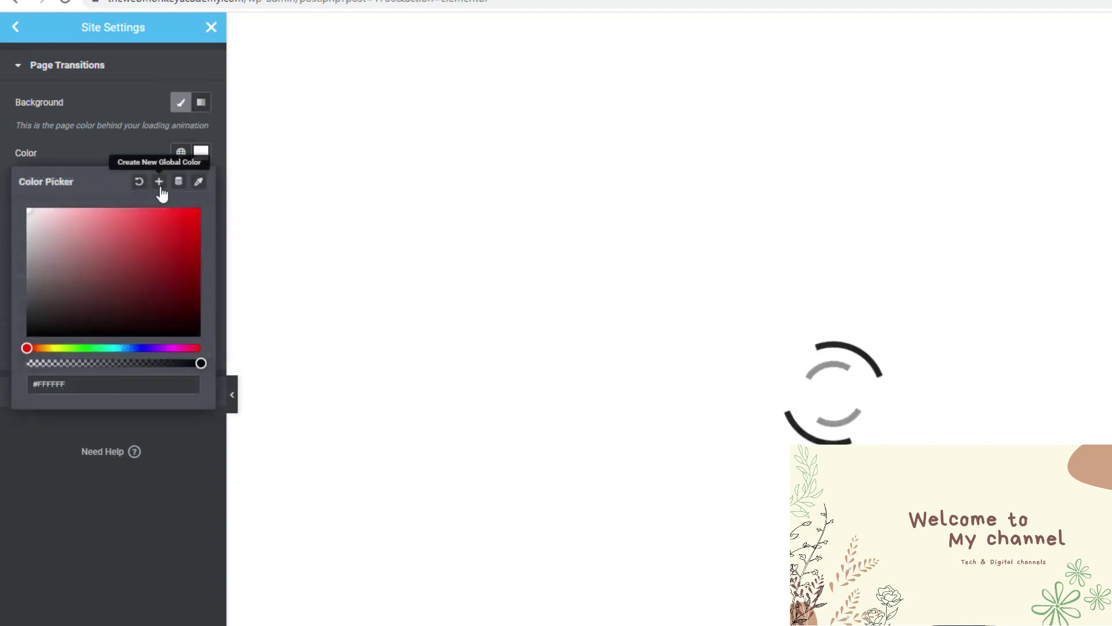
left_click(127, 152)
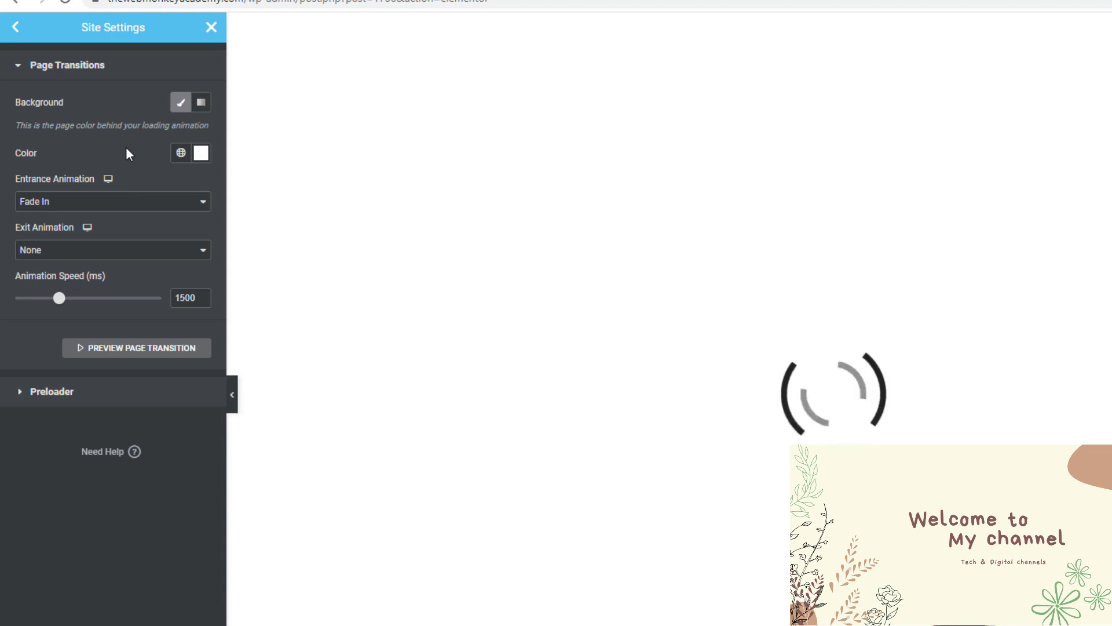
Step: Open the Preloader settings, try the Image type, and set the type back to Animation
left_click(85, 406)
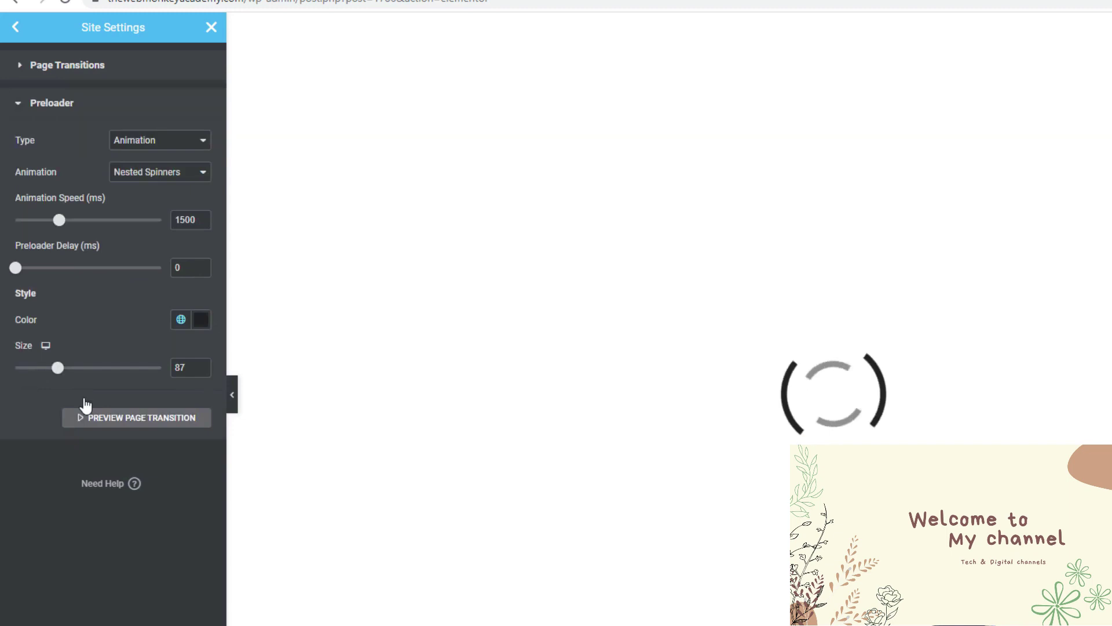
left_click(151, 146)
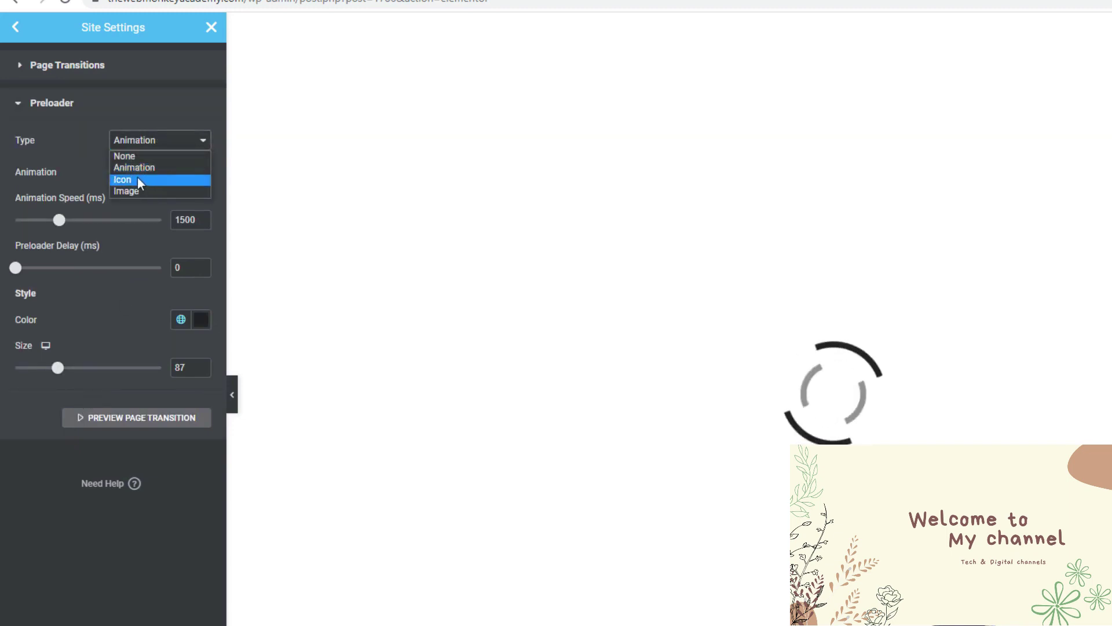
left_click(145, 190)
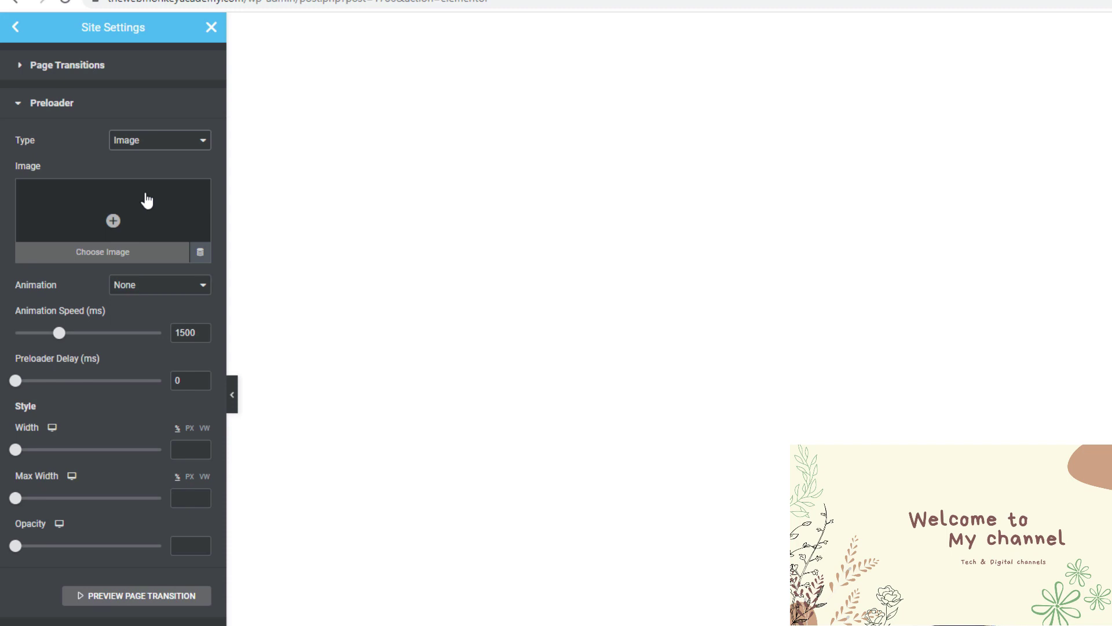
left_click(163, 147)
left_click(164, 168)
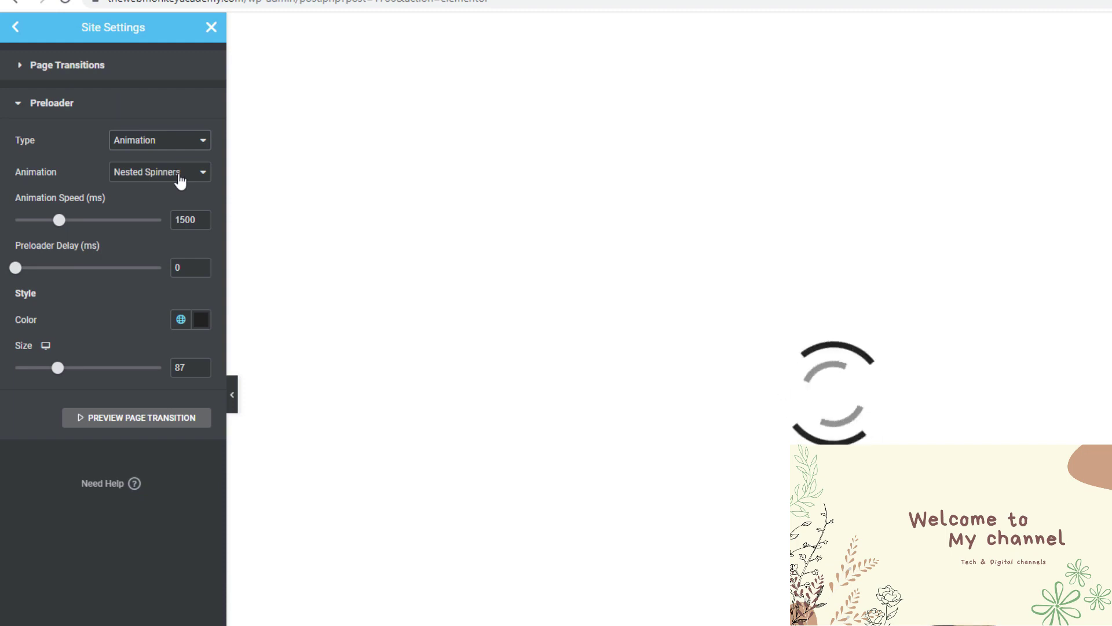
Step: Try the Circle and Pulse preloader animations and set the animation back to Nested Spinners
left_click(180, 181)
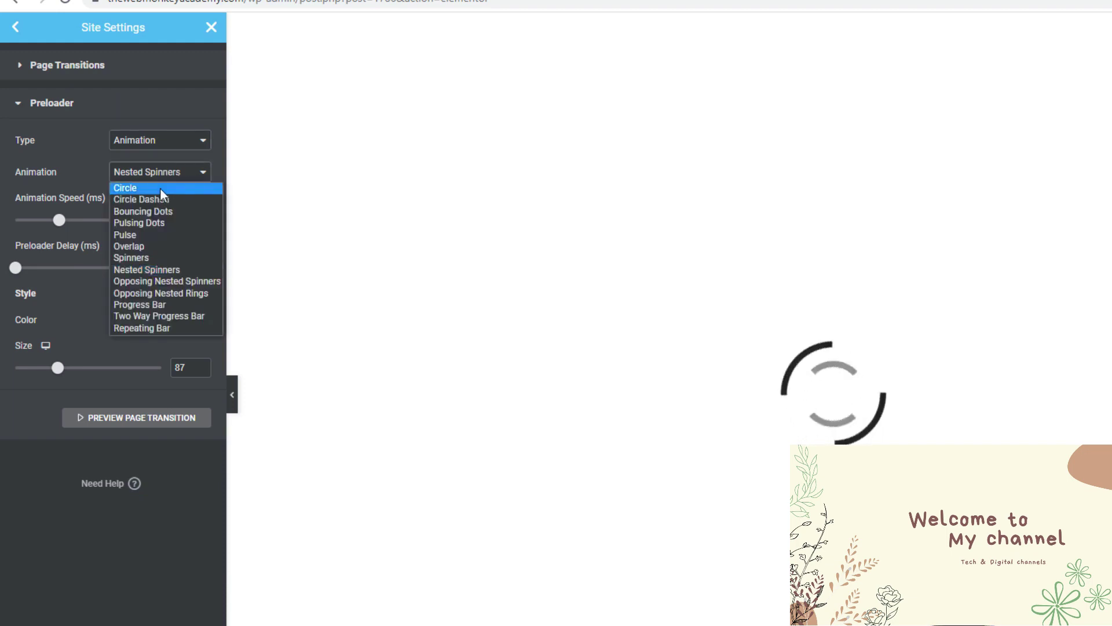
left_click(160, 188)
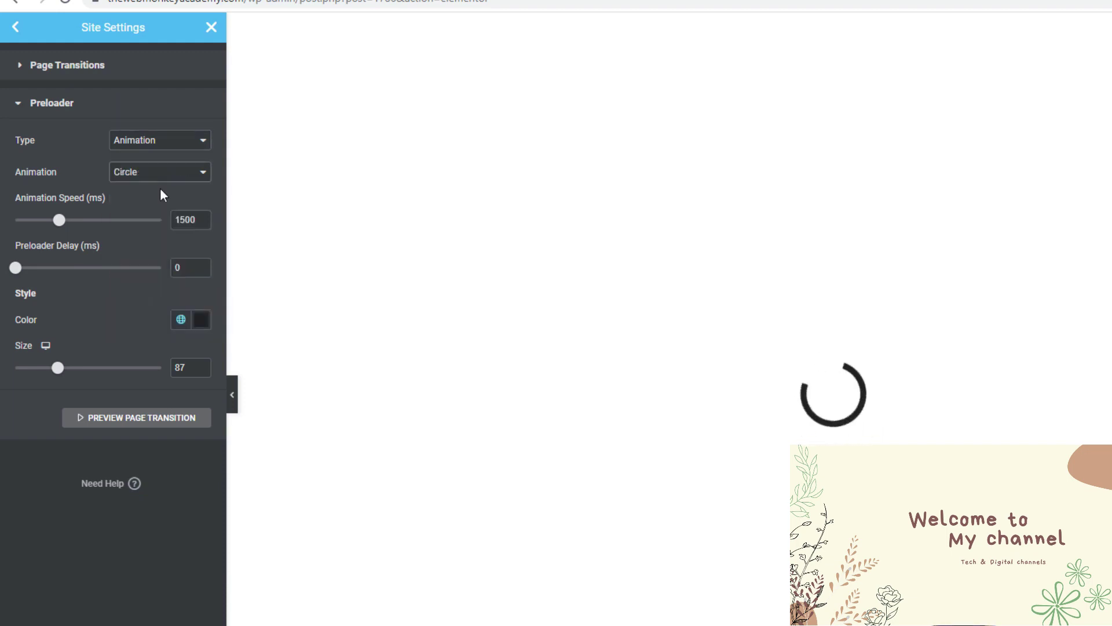
left_click(174, 175)
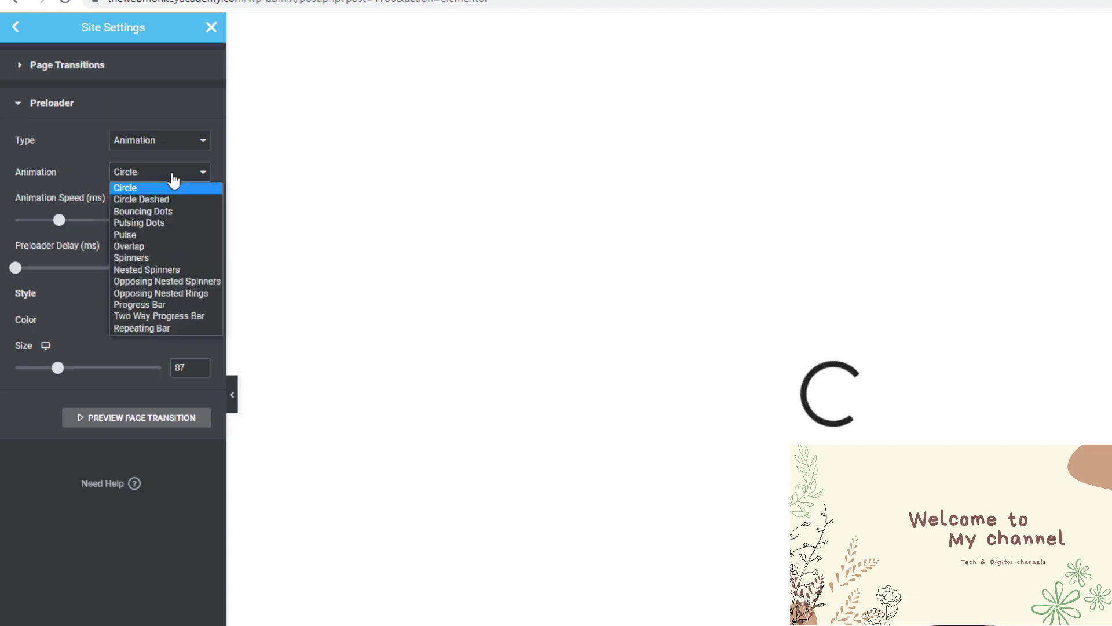
left_click(149, 235)
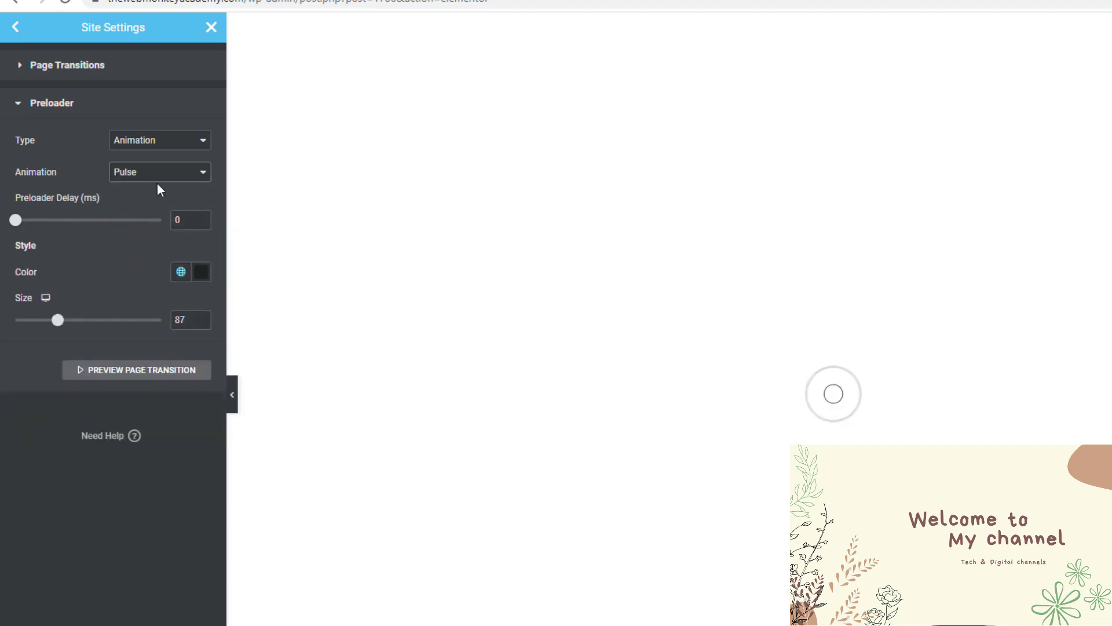
left_click(182, 179)
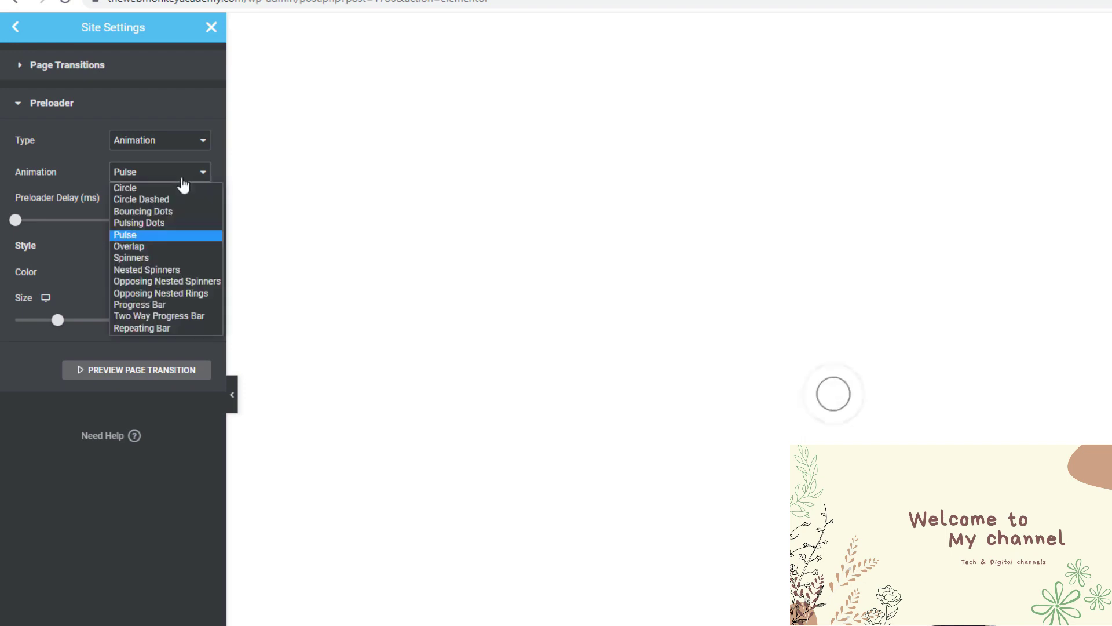
left_click(158, 269)
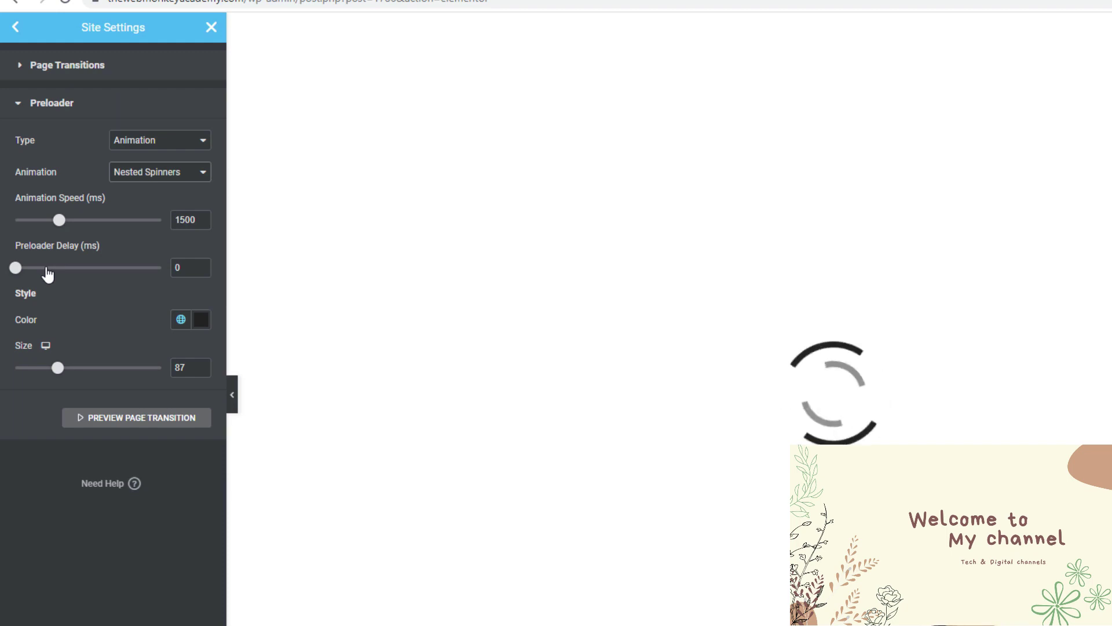
Step: Return to the Page Transitions settings and examine the available Entrance Animation options
left_click(45, 110)
left_click(102, 67)
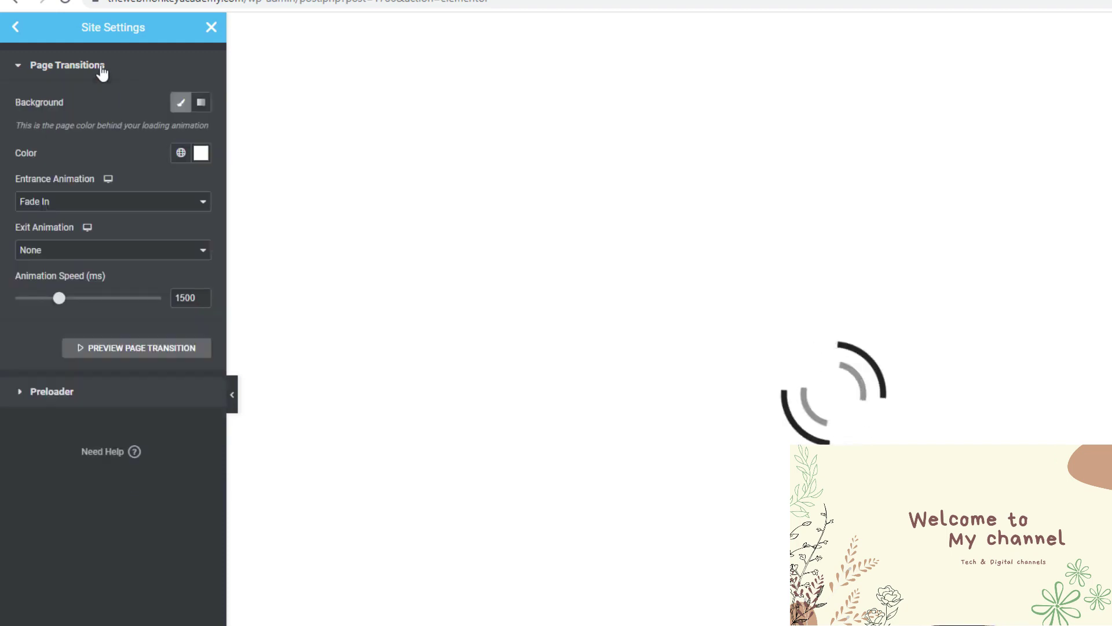
left_click(92, 202)
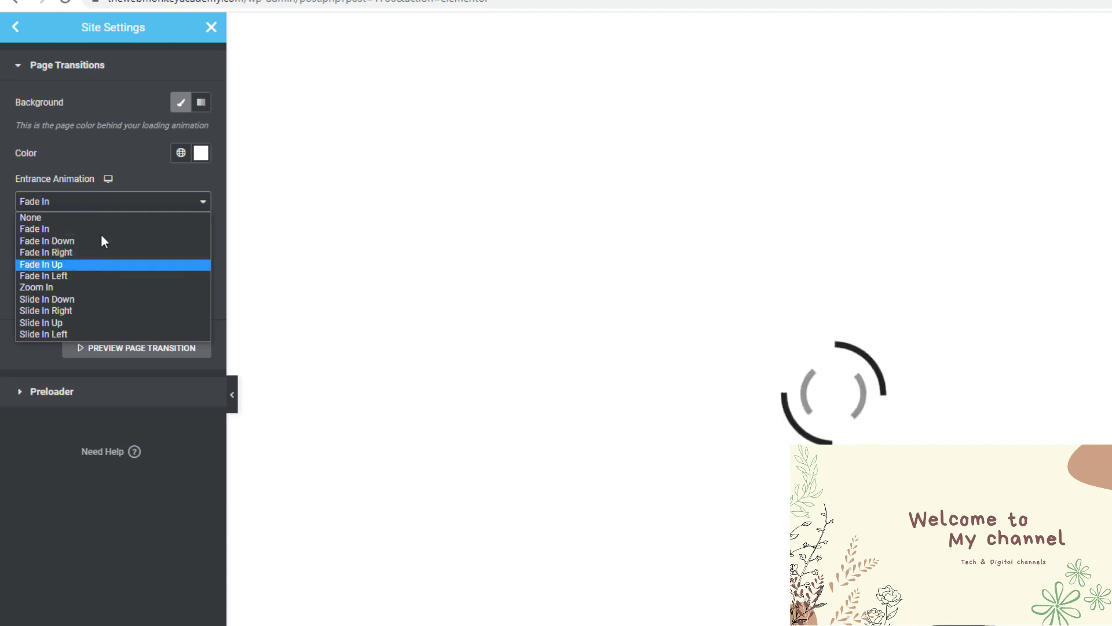
left_click(77, 476)
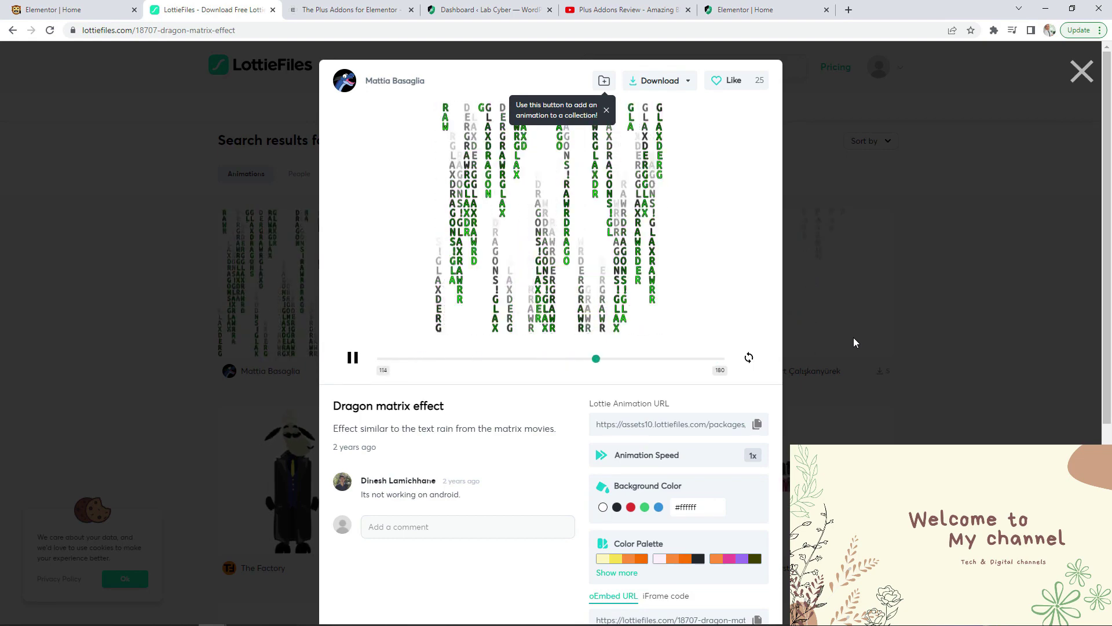
Step: Check the Preloader type options in the Web Monkey Academy Elementor editor and return to the Dragon matrix effect on LottieFiles
left_click(81, 9)
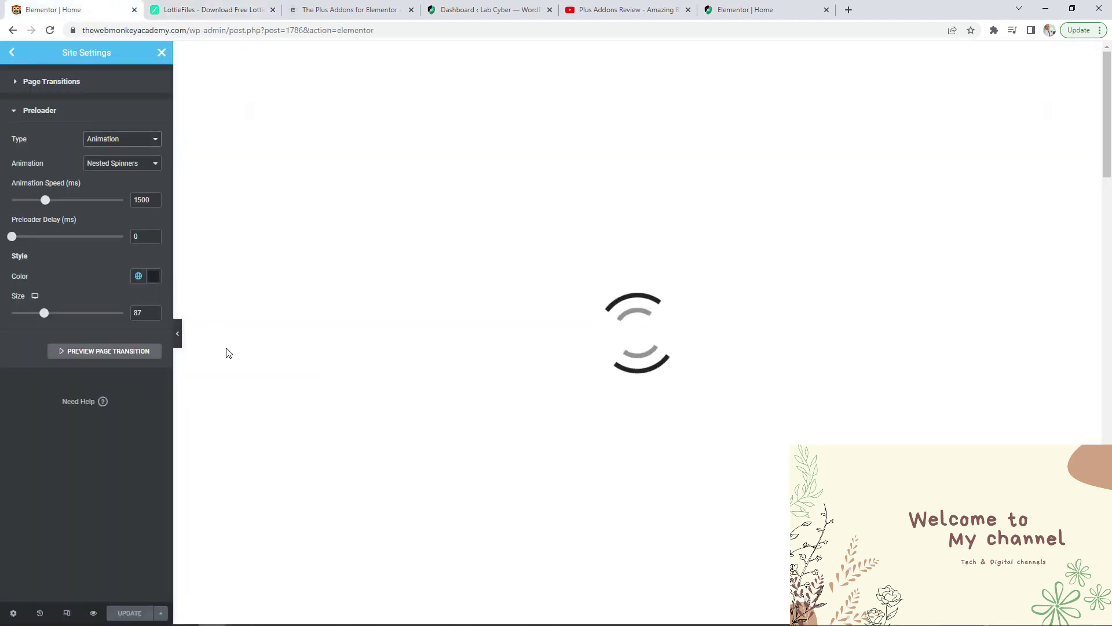
left_click(123, 145)
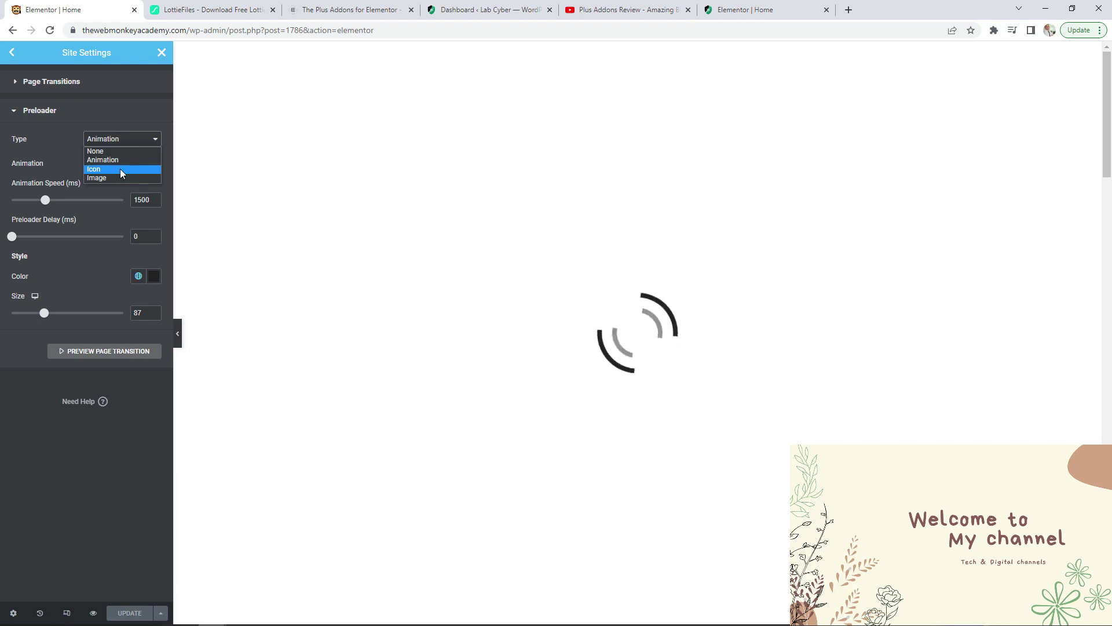
left_click(231, 6)
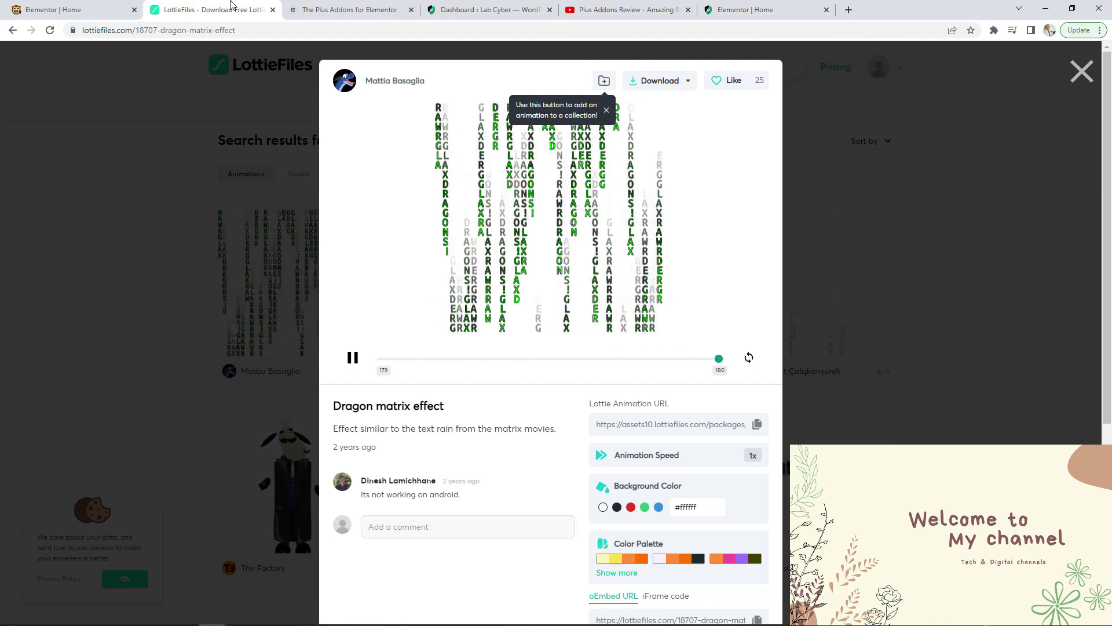
Step: View The Plus Addons for Elementor website and the Plus Addons review video on YouTube, and switch to the Lab Cyber WordPress dashboard
left_click(327, 7)
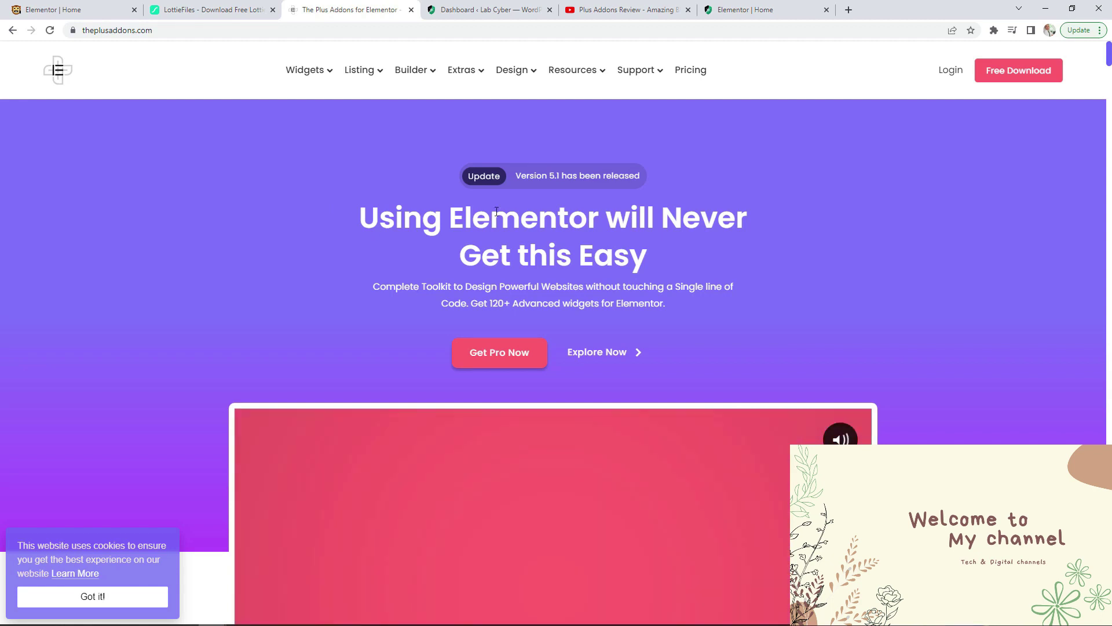
left_click(626, 10)
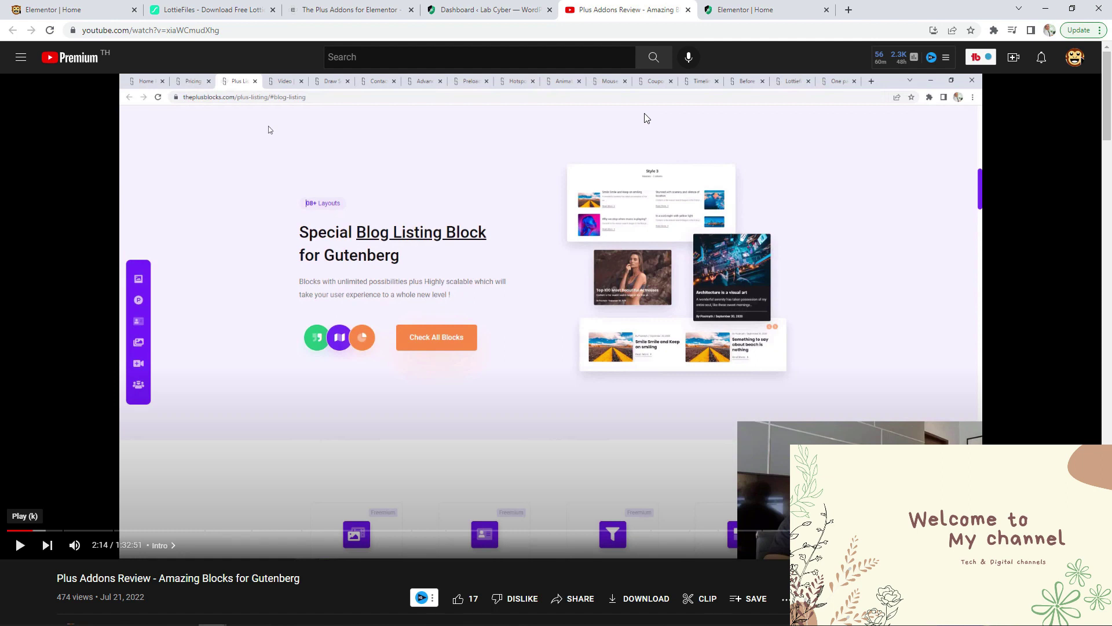
left_click(365, 7)
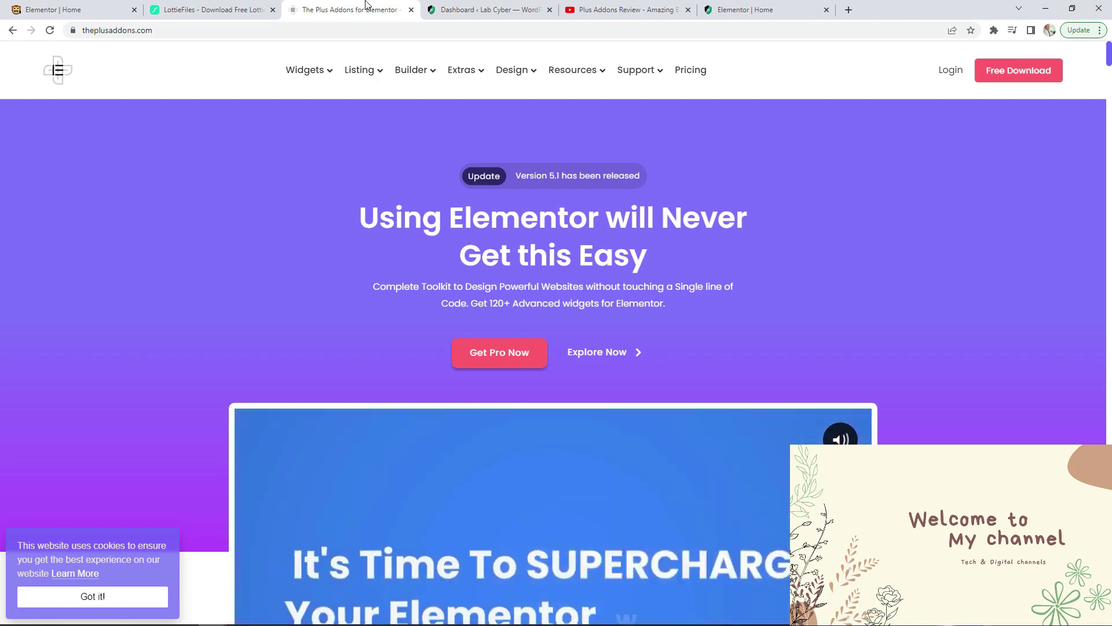
left_click(487, 10)
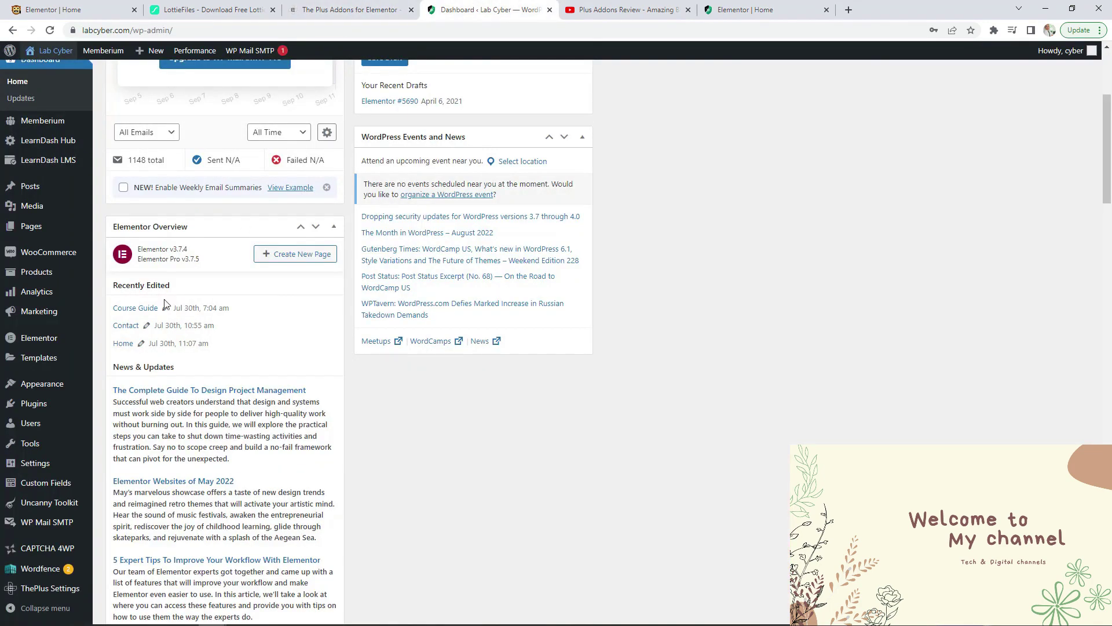
Step: Open the Plus Widgets settings of The Plus Addons and locate the Pre Loader widget in the list
mouse_move(69, 534)
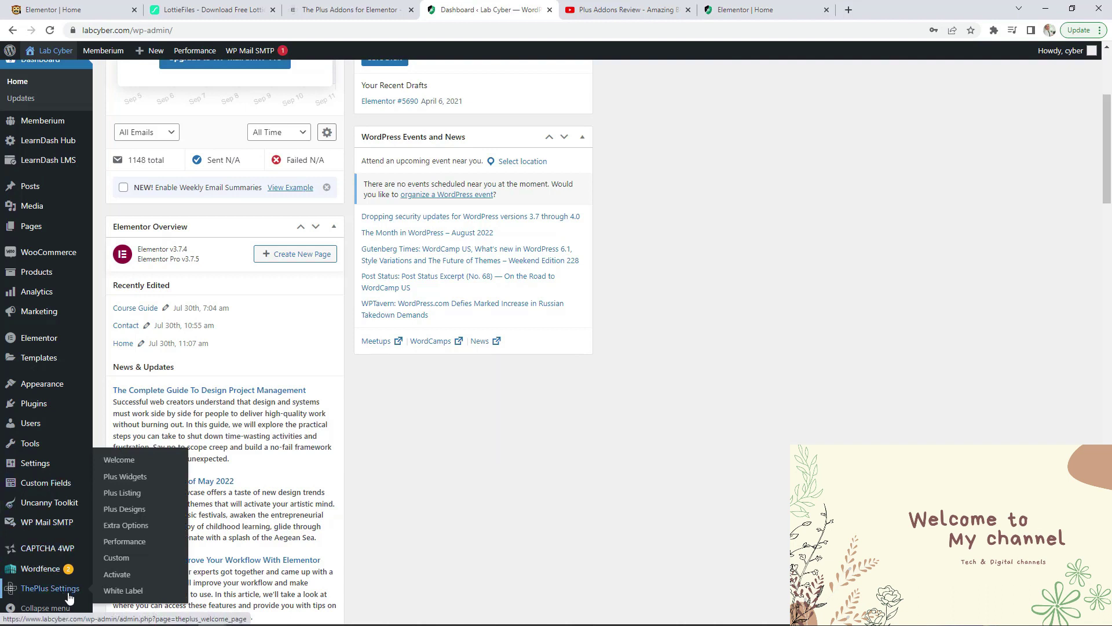
left_click(126, 480)
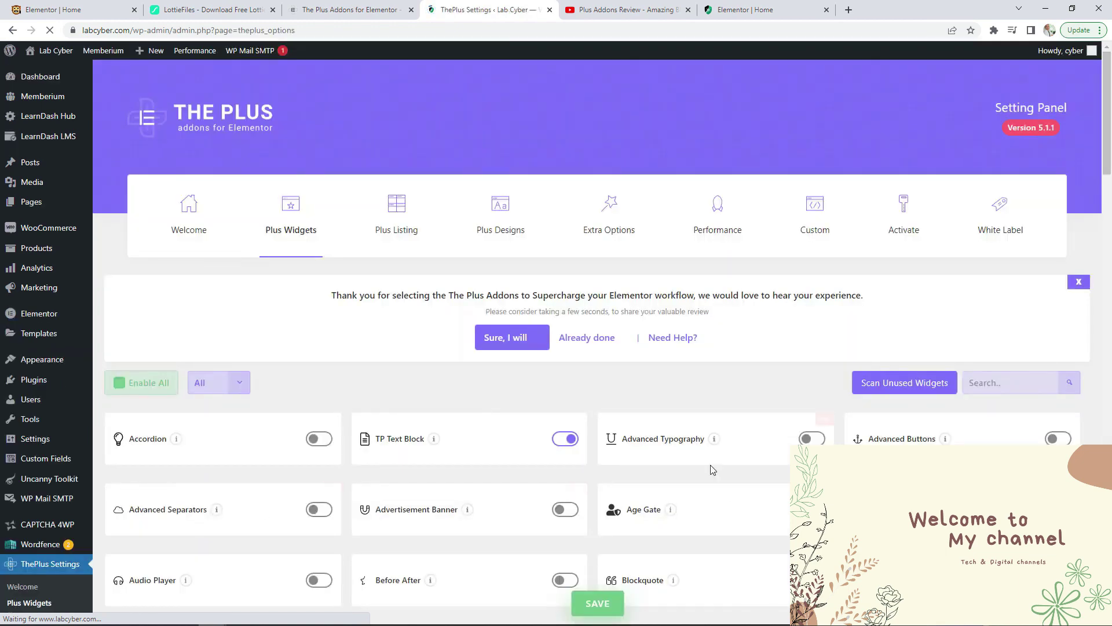
scroll(701, 461, "down", 5)
scroll(693, 456, "down", 12)
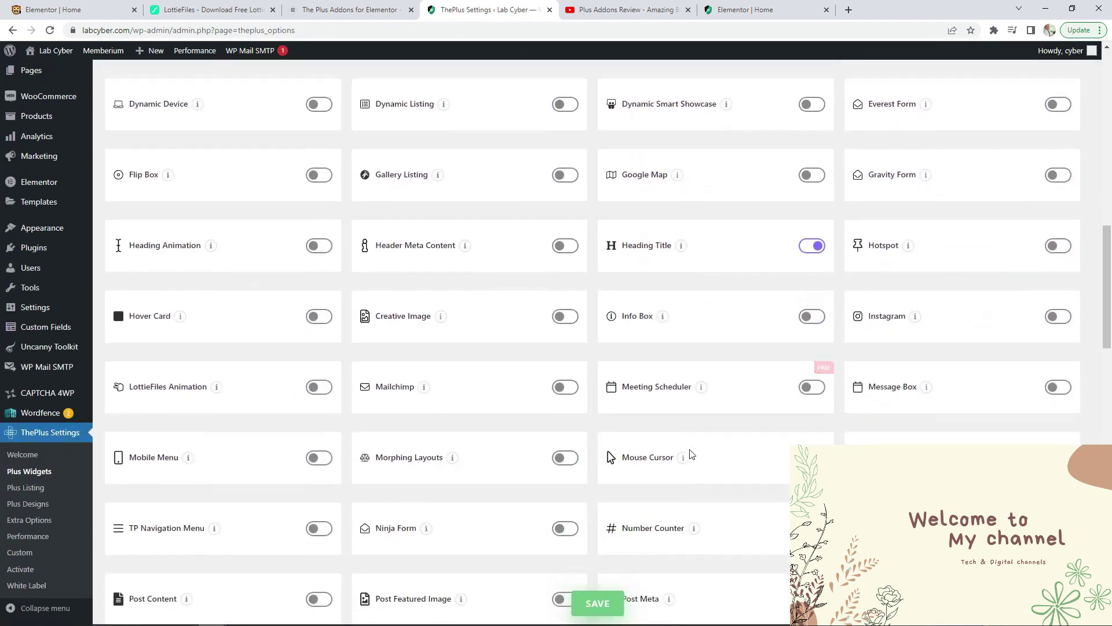
scroll(691, 454, "down", 5)
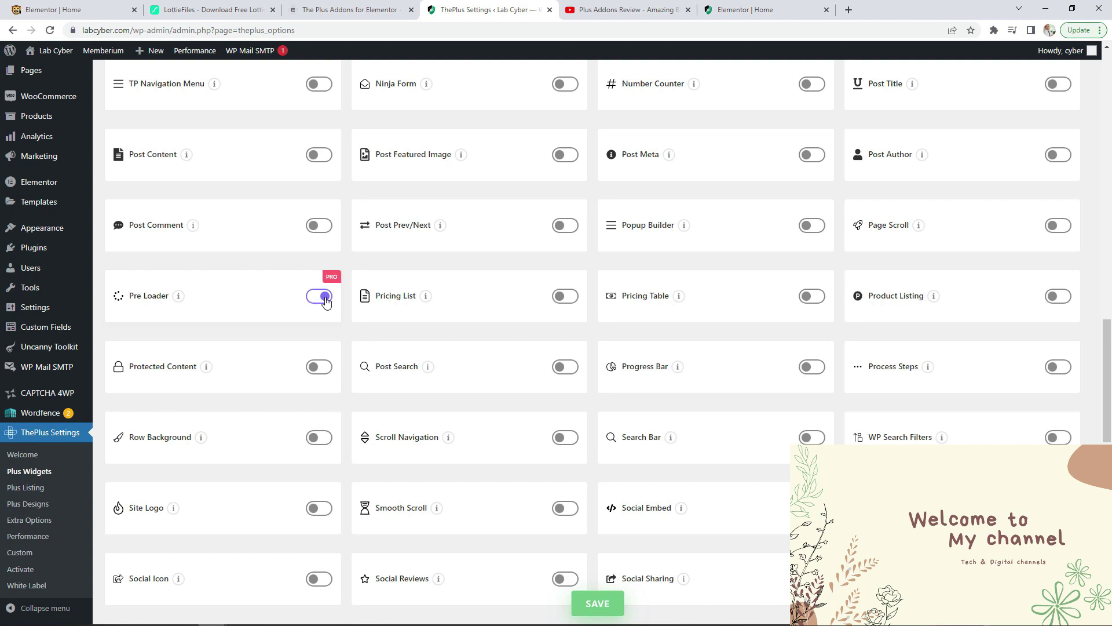
Step: Switch to the Lab Cyber home page in the Elementor editor and open the existing Pre Loader widget for editing
left_click(759, 7)
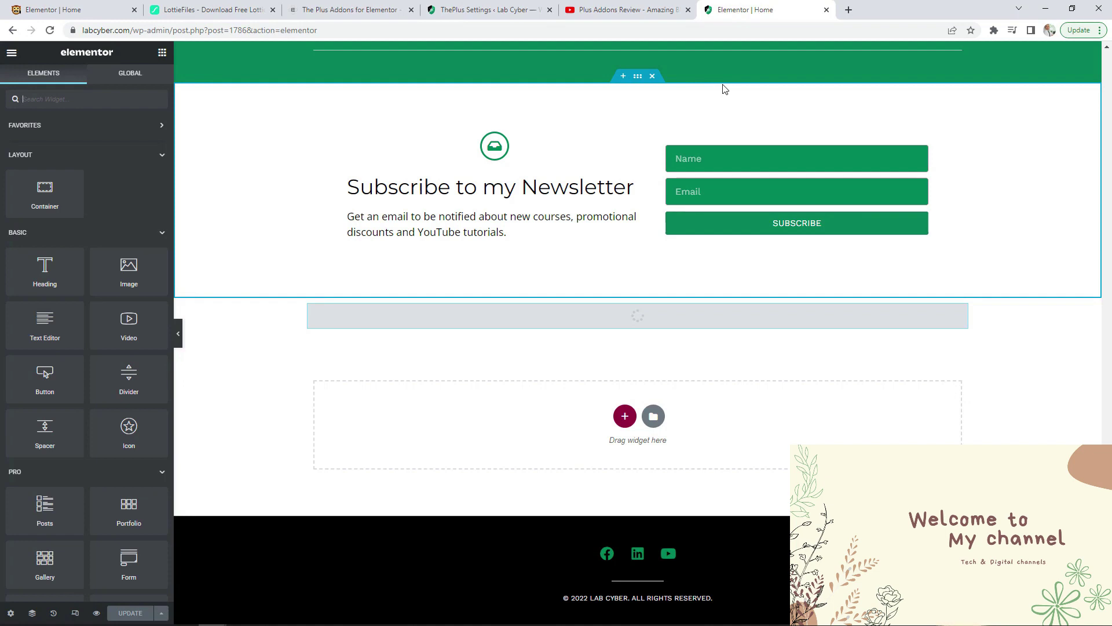
scroll(122, 396, "down", 15)
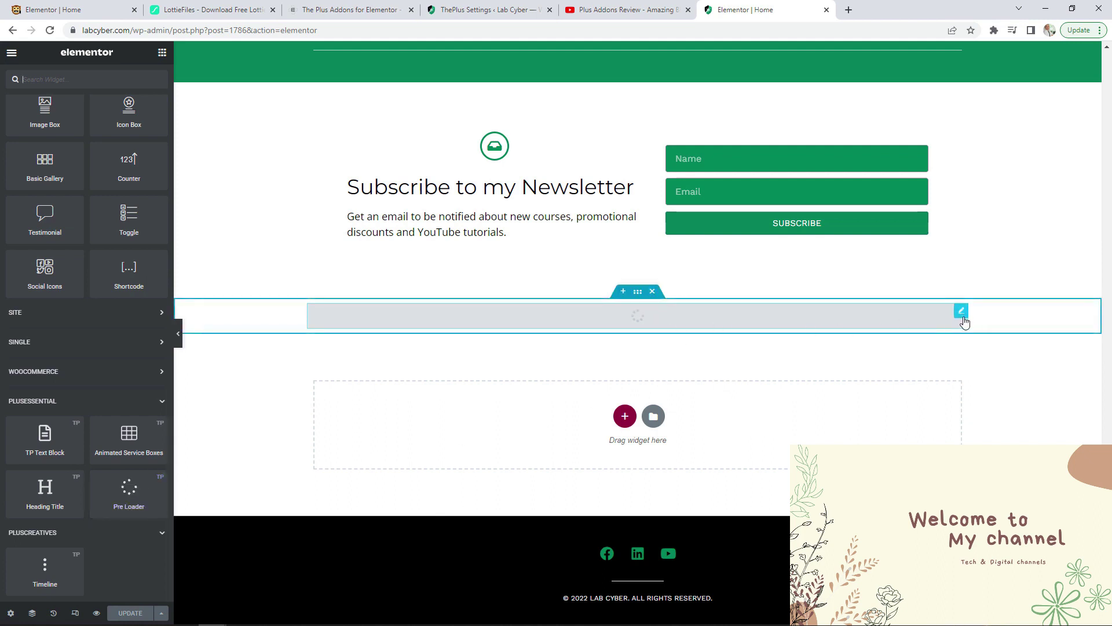
left_click(962, 313)
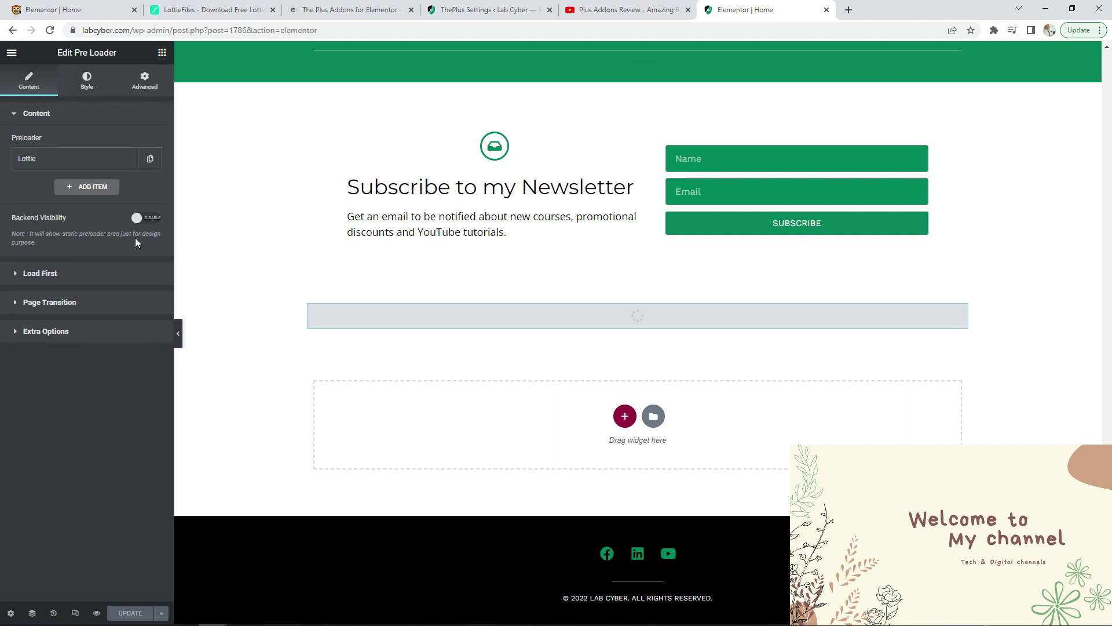
Step: Expand the Lottie preloader item and examine its available preloader types and its Lottie URL
left_click(59, 165)
left_click(122, 188)
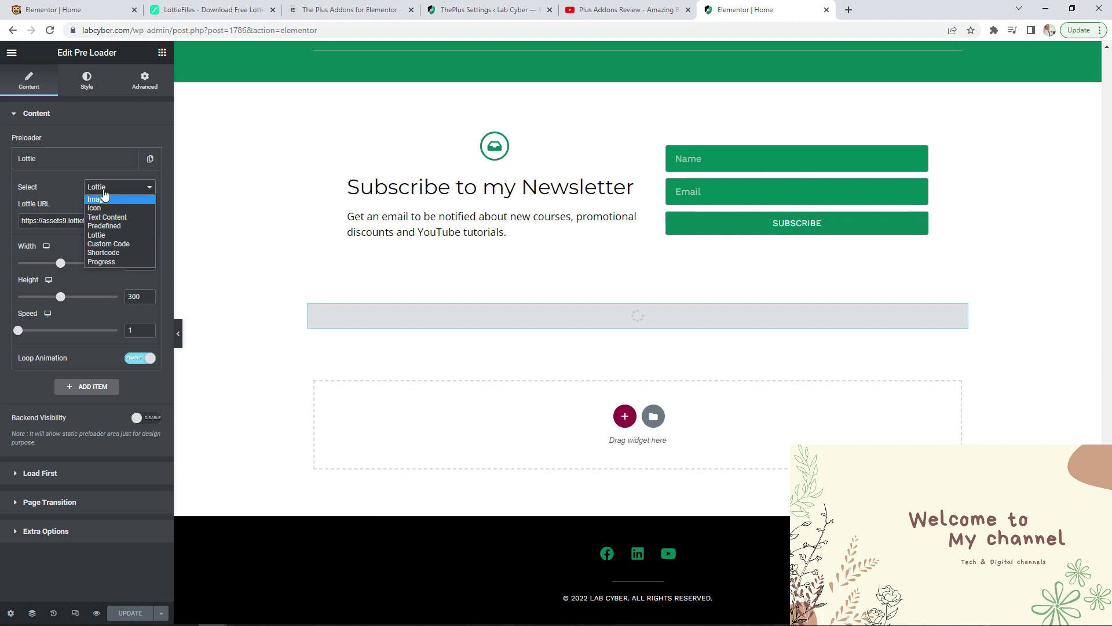
left_click(64, 180)
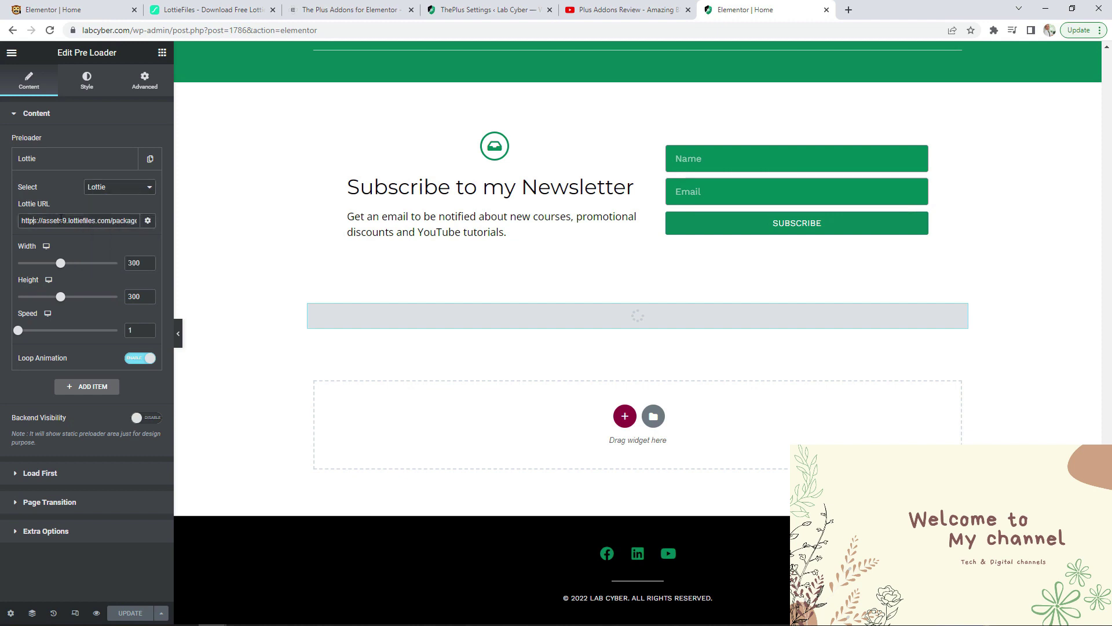
left_click(96, 220, "shift")
Step: Leave the Dragon matrix effect on LottieFiles, search the animations for "wordpress" and open the first WordPress logo animation
left_click(235, 10)
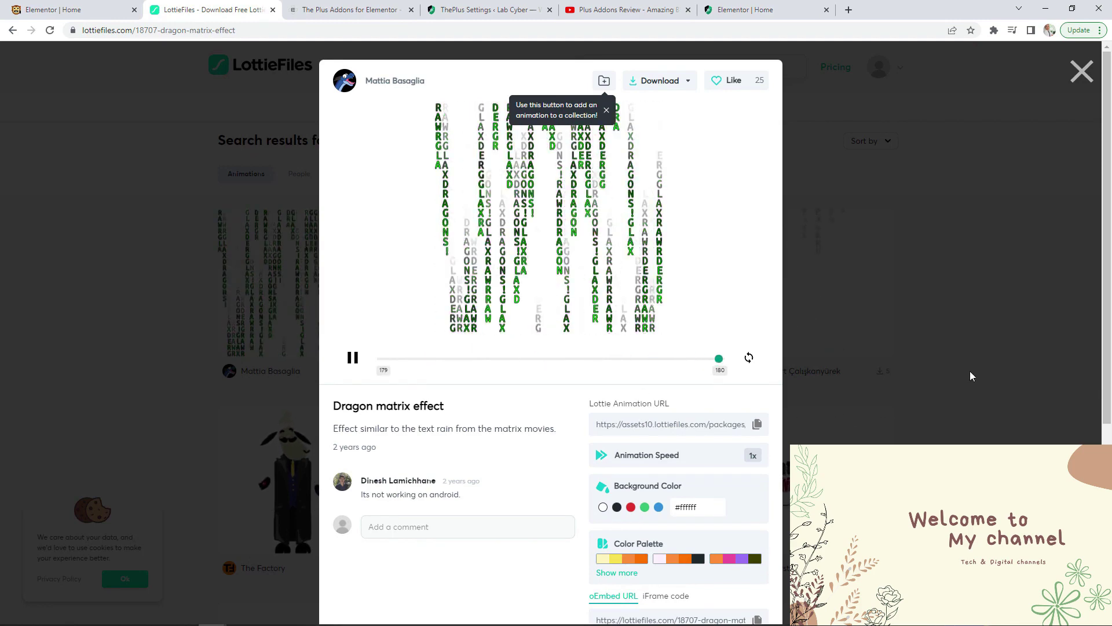
left_click(112, 208)
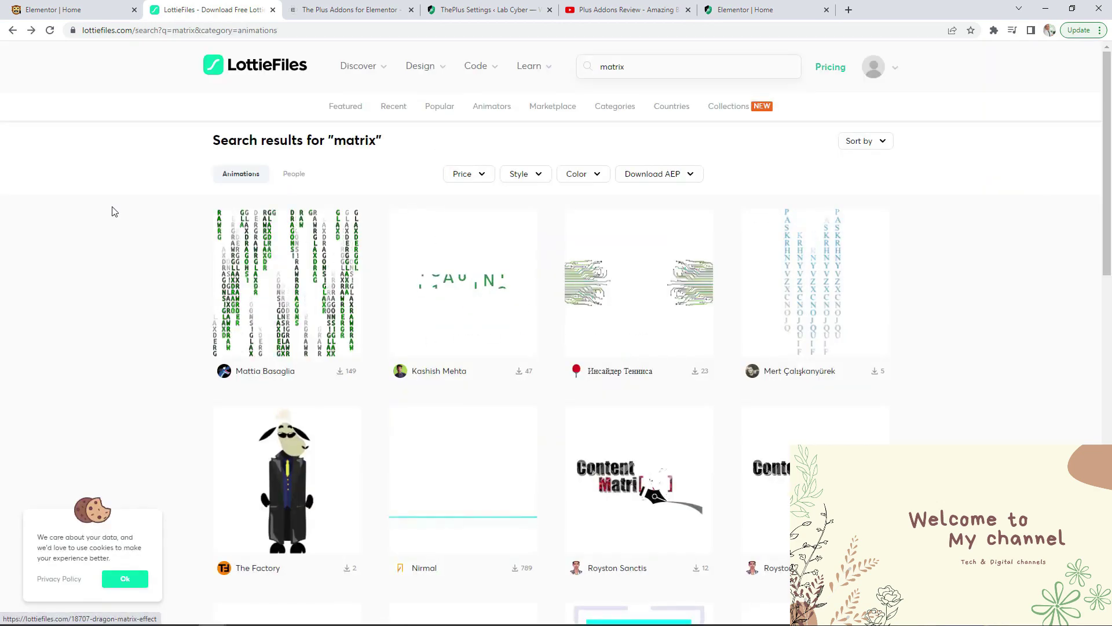
double_click(662, 79)
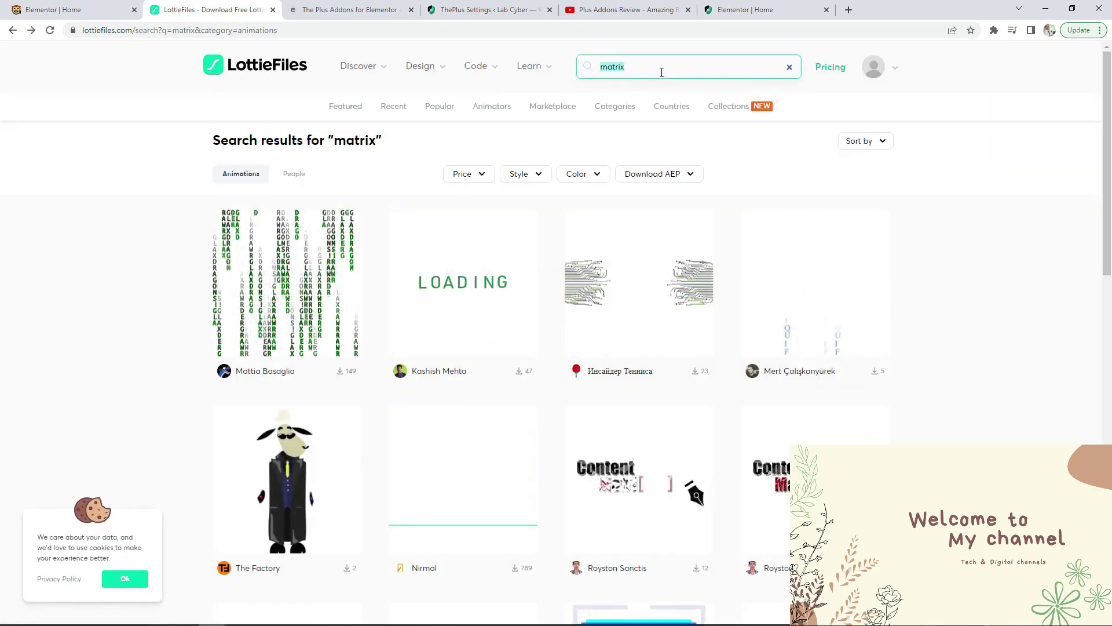
type("worpdr")
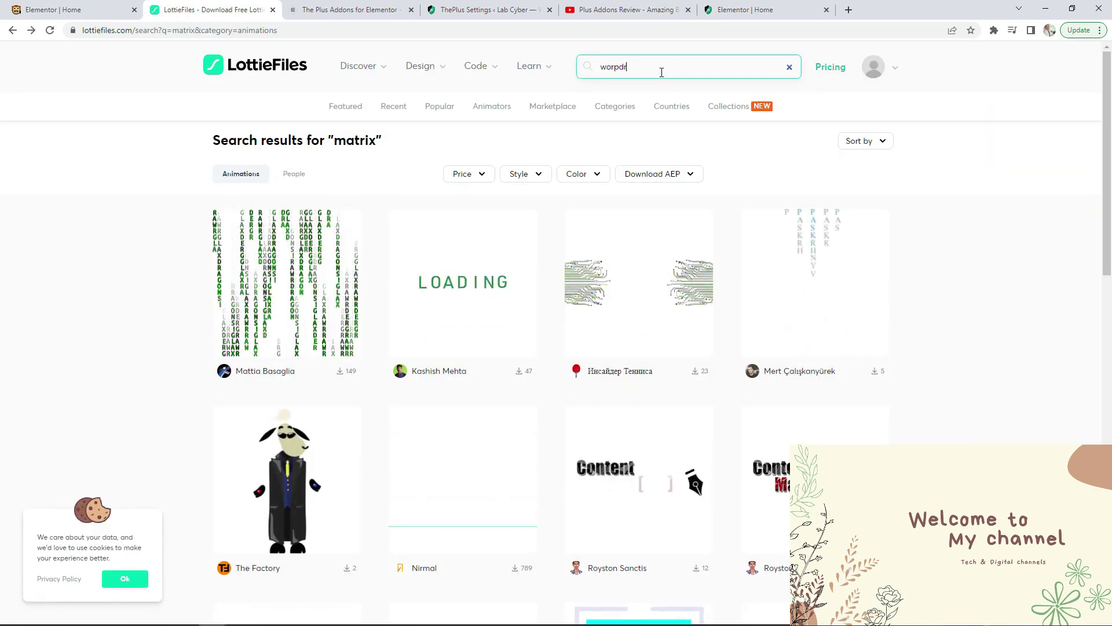
key("BackSpace")
key("BackSpace")
key("BackSpace")
type("d")
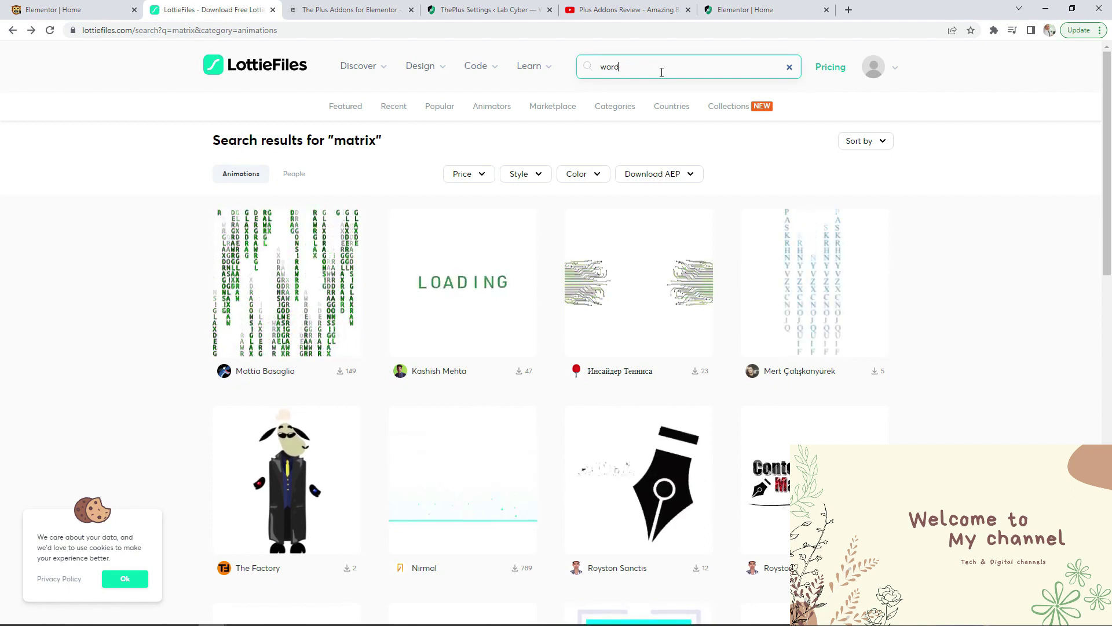
type("presws")
key("BackSpace")
key("BackSpace")
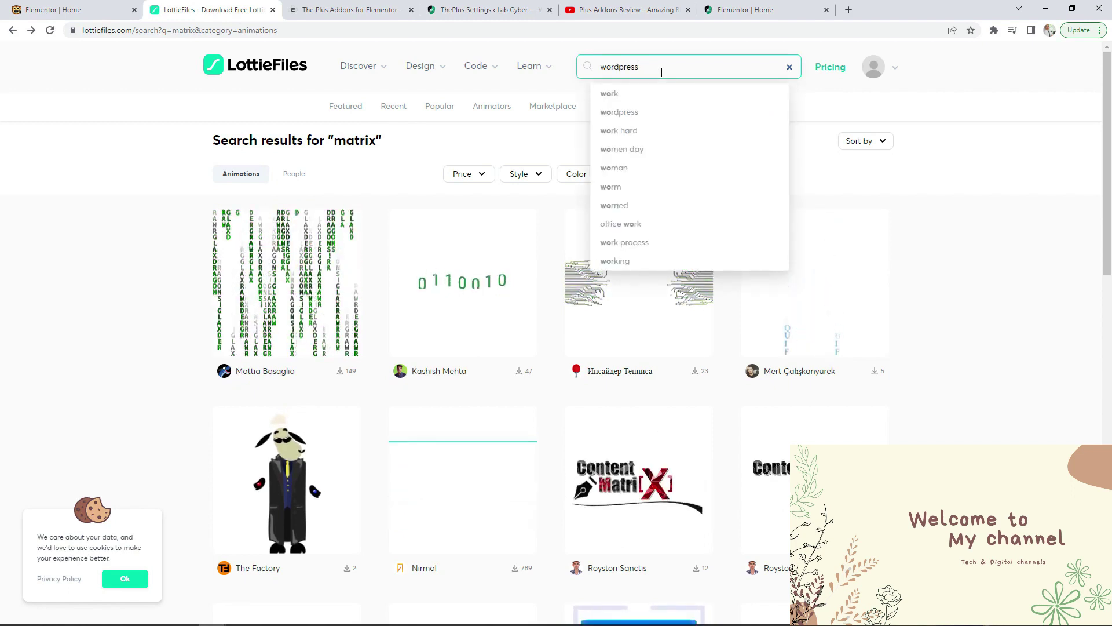
type("s")
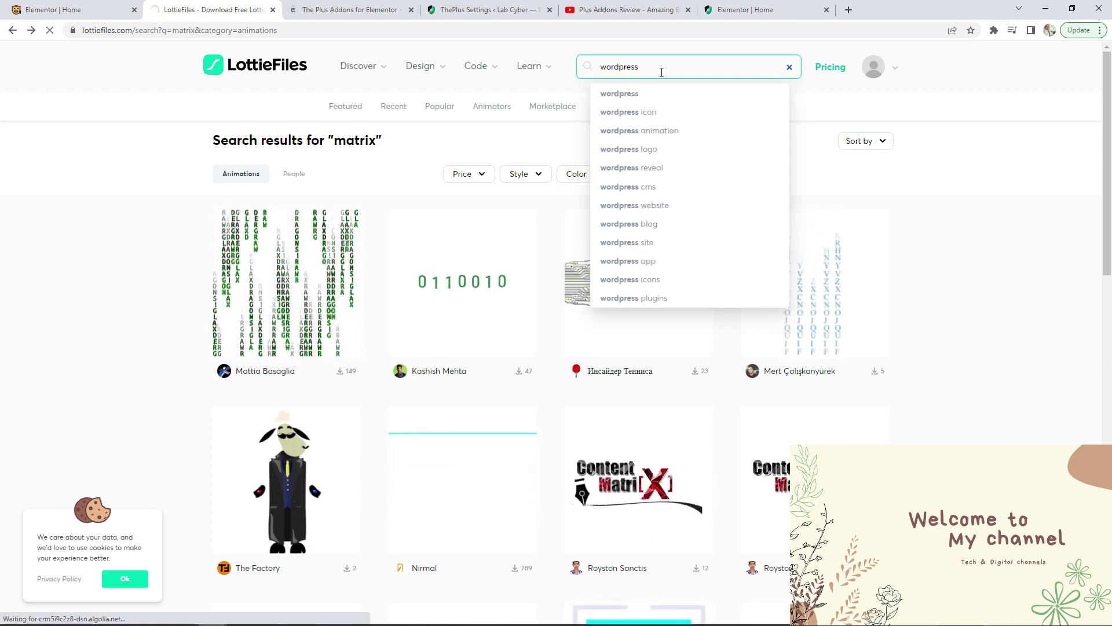
key("Return")
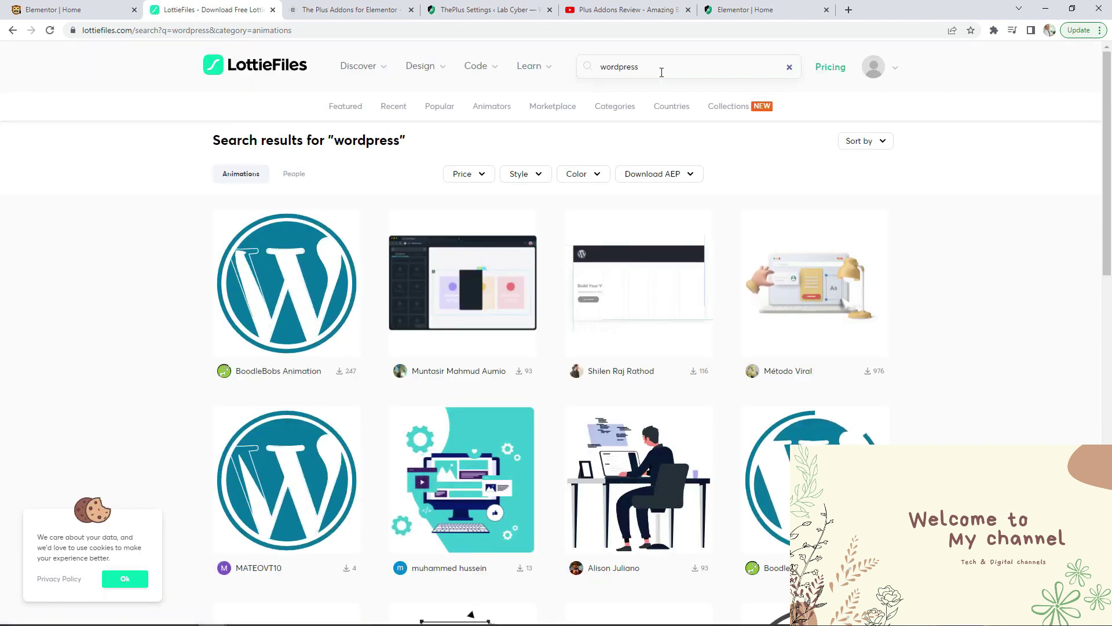
left_click(299, 260)
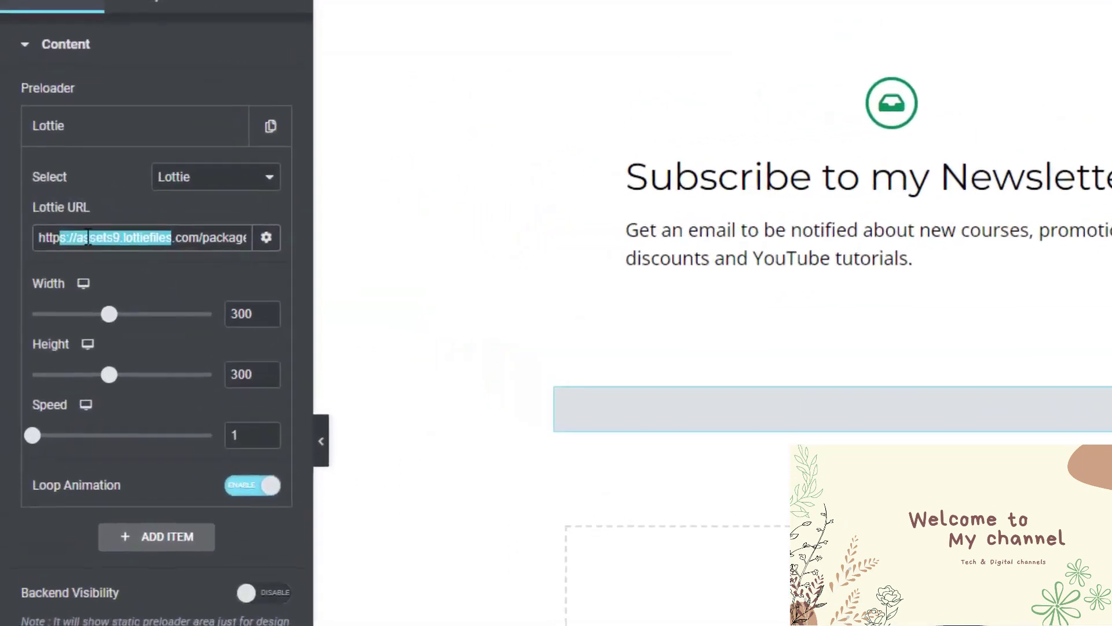
Step: Highlight the Lottie URL text in the Pre Loader widget's Lottie item
left_click(33, 226)
left_click_drag(33, 226, 131, 229)
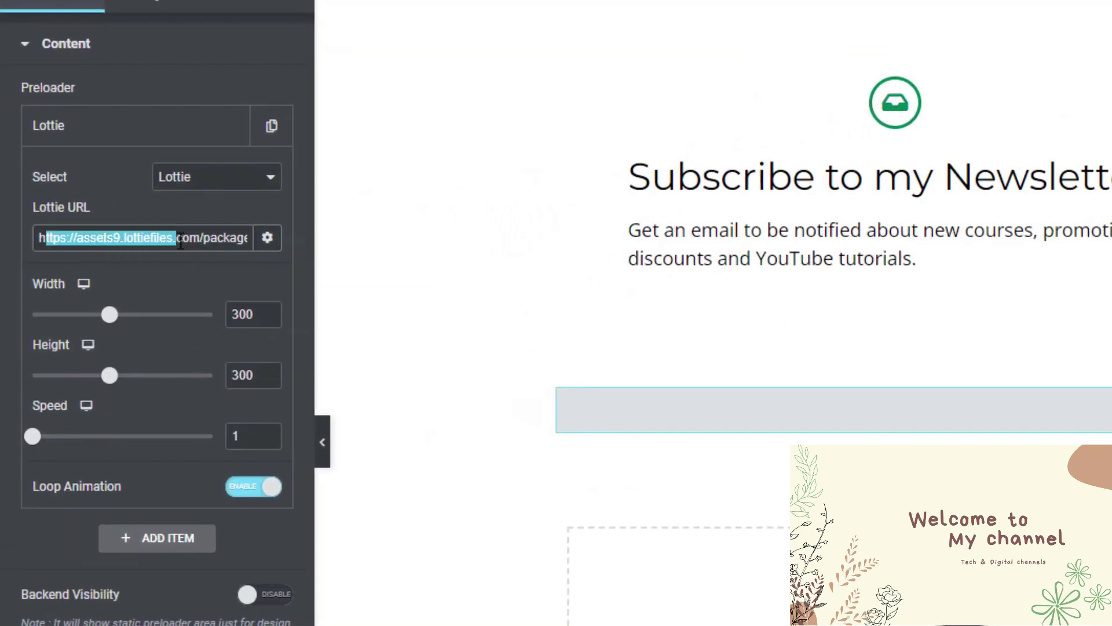